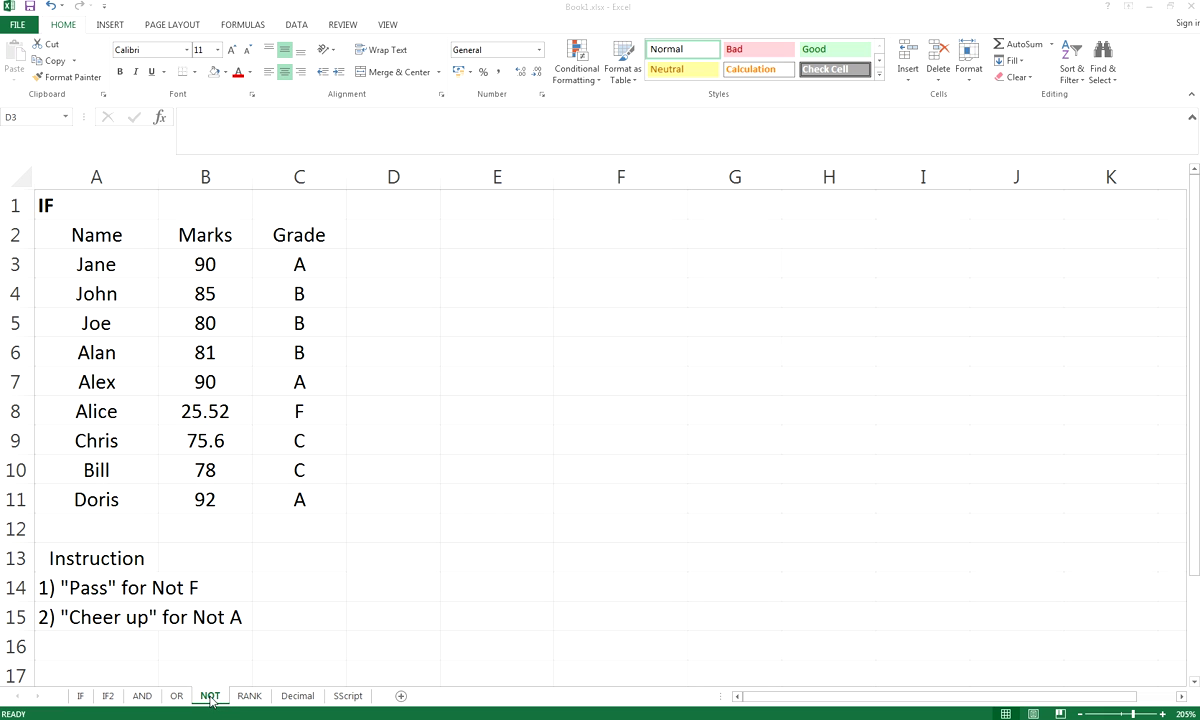
Step: Read the two instructions below the grade table, covering the "Pass" and "Cheer up" conditions
{"action": "left_click", "coordinate": [372, 265]}
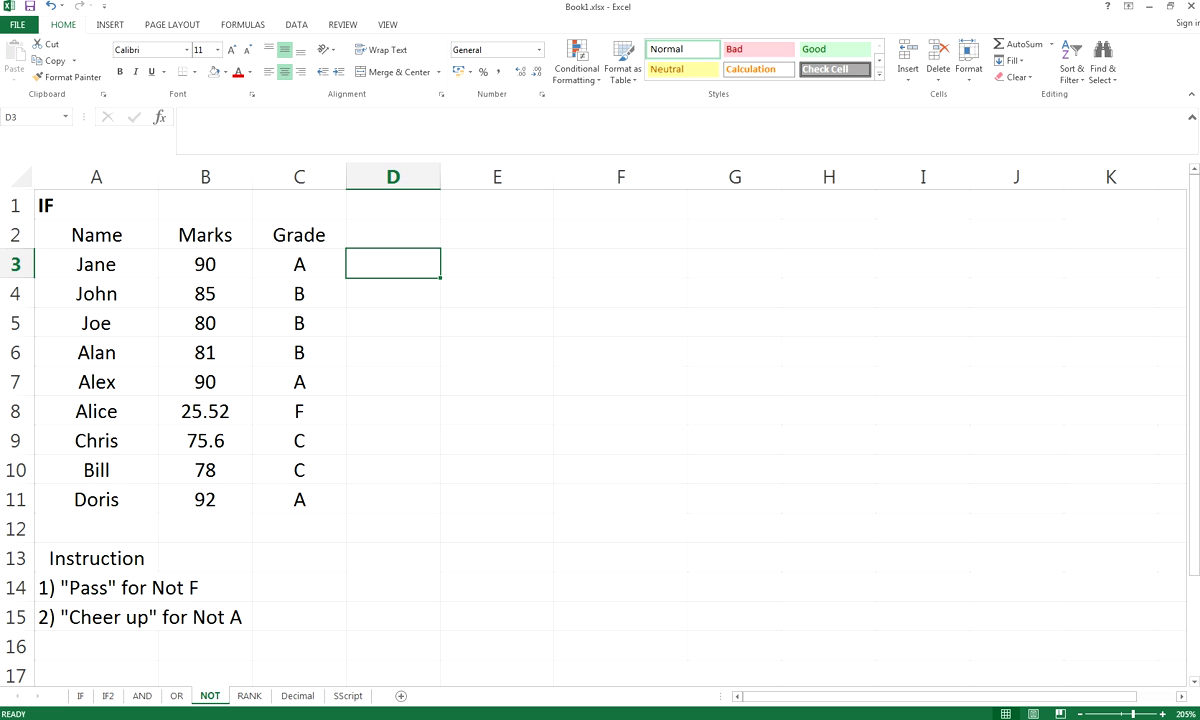
{"action": "left_click", "coordinate": [62, 588]}
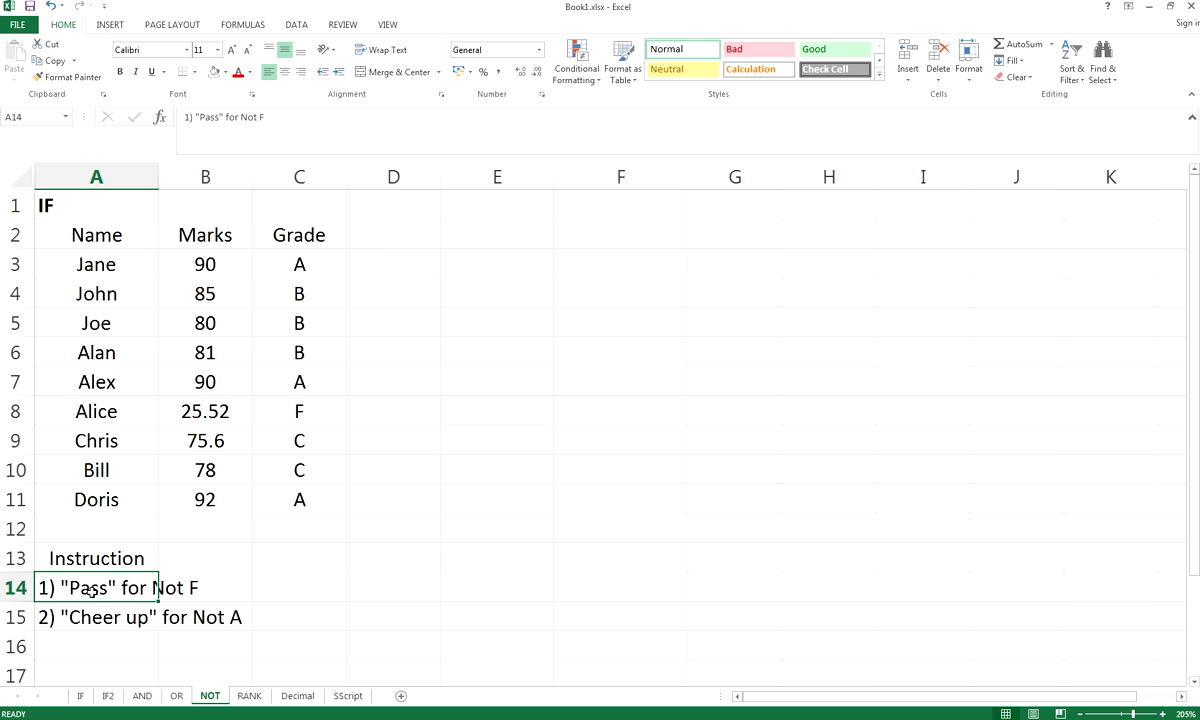
{"action": "left_click", "coordinate": [200, 586]}
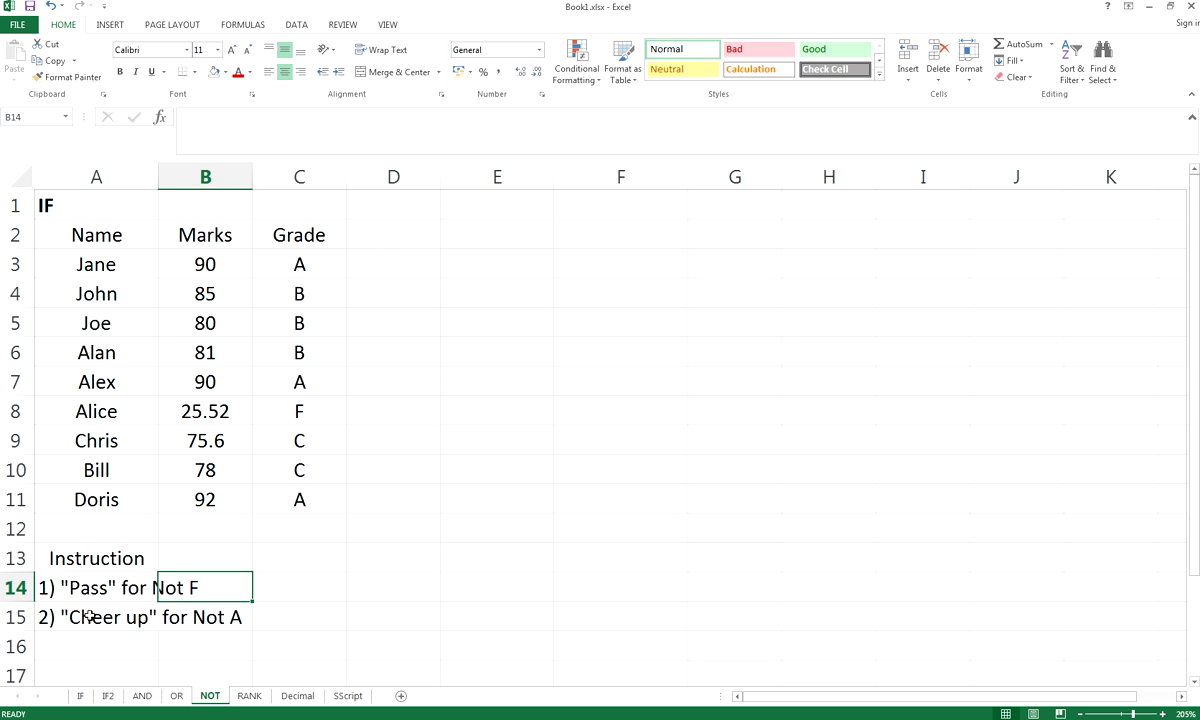
{"action": "left_click", "coordinate": [82, 637]}
{"action": "left_click", "coordinate": [100, 620]}
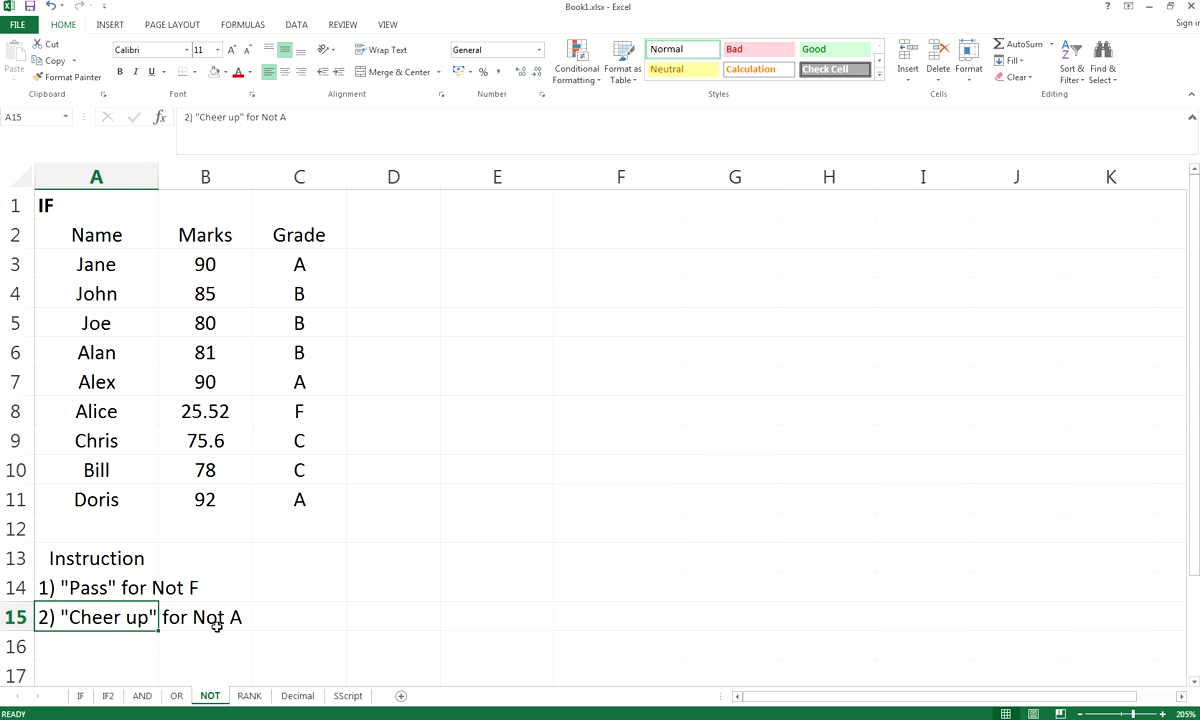
Step: Begin an IF formula in D3 with the logical test NOT(C3="F")
{"action": "left_click", "coordinate": [392, 290]}
{"action": "left_click", "coordinate": [415, 265]}
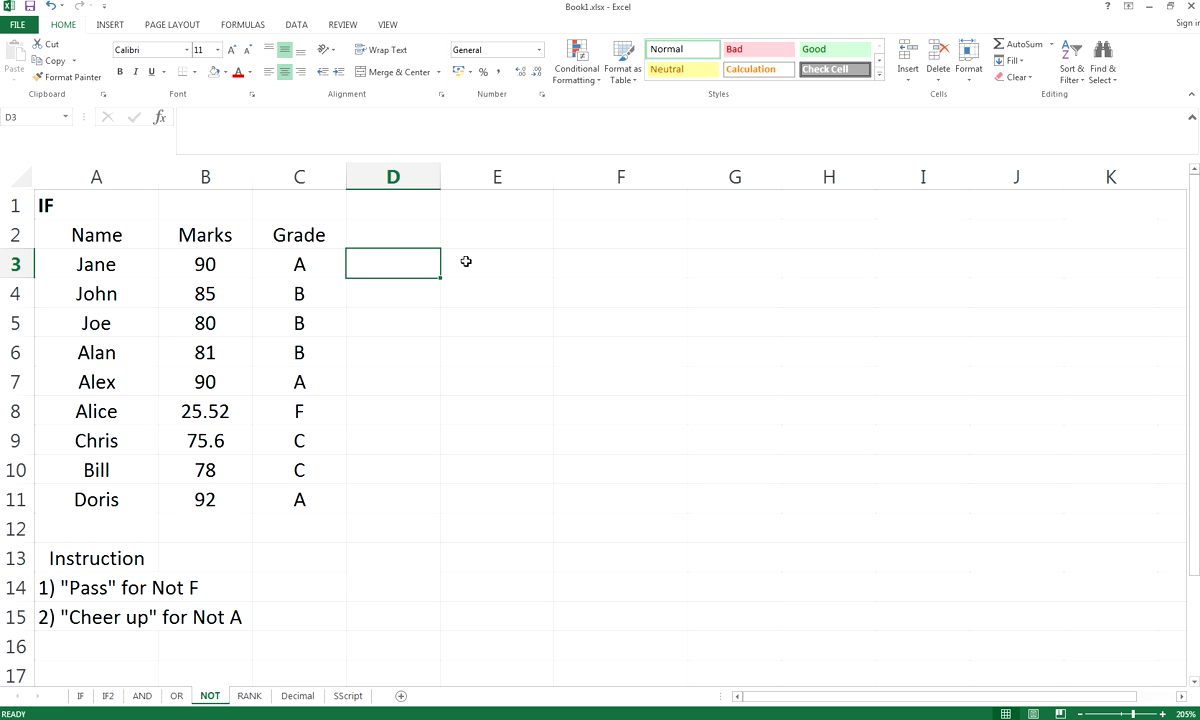
{"action": "type", "text": "=IF"}
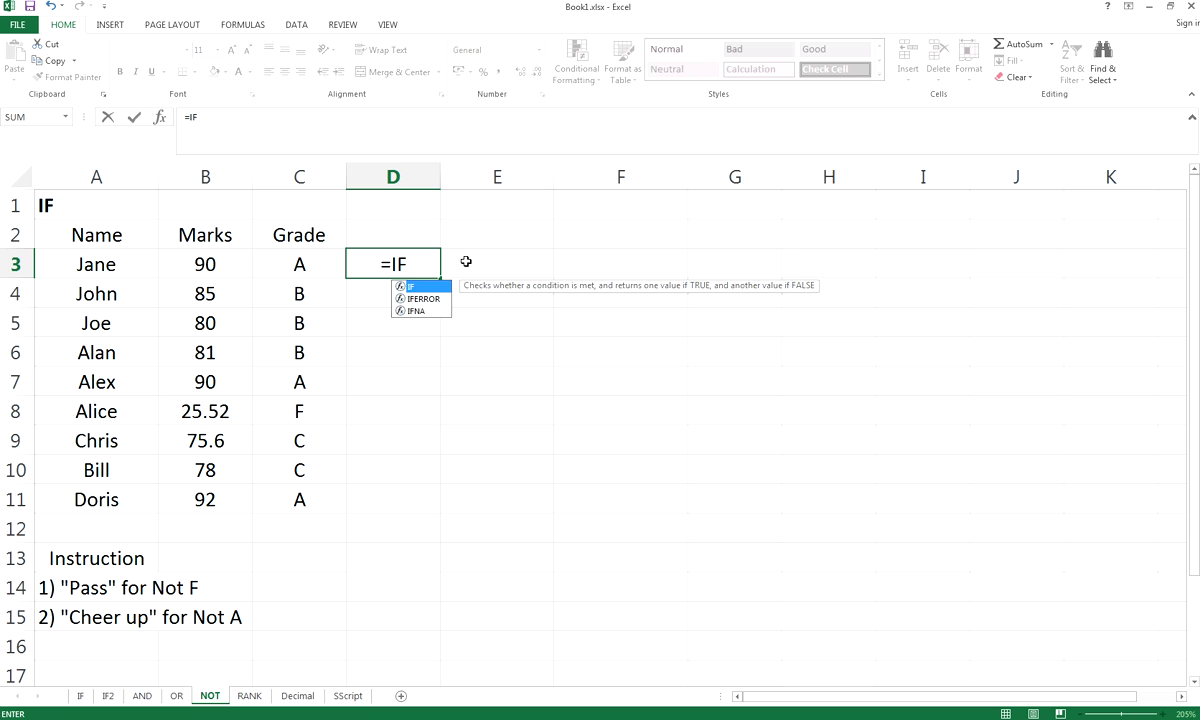
{"action": "type", "text": "("}
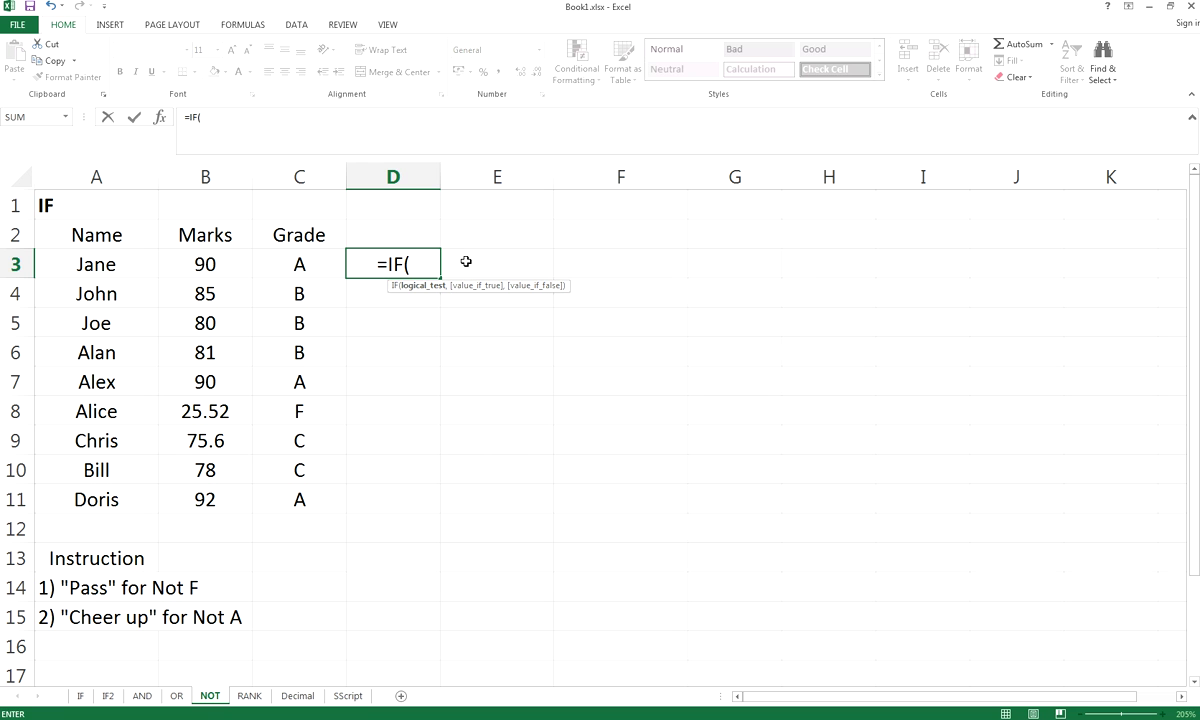
{"action": "type", "text": "NOT("}
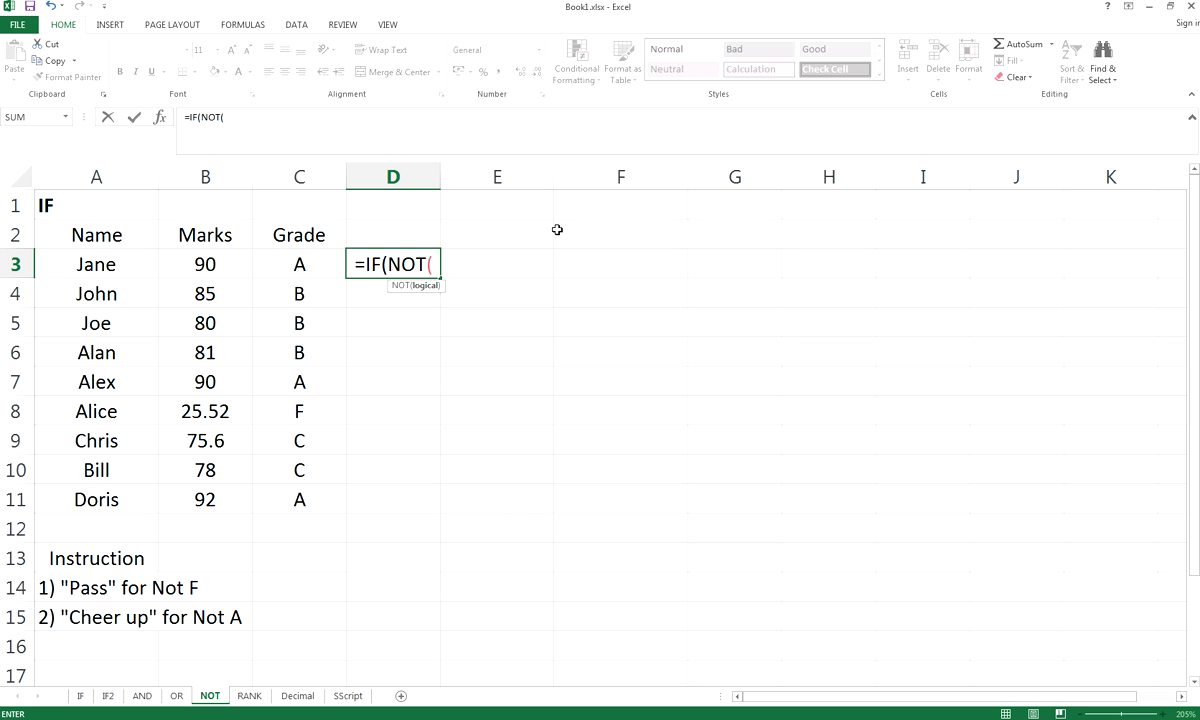
{"action": "type", "text": "C"}
{"action": "key", "text": "BackSpace"}
{"action": "key", "text": "BackSpace"}
{"action": "type", "text": "(C"}
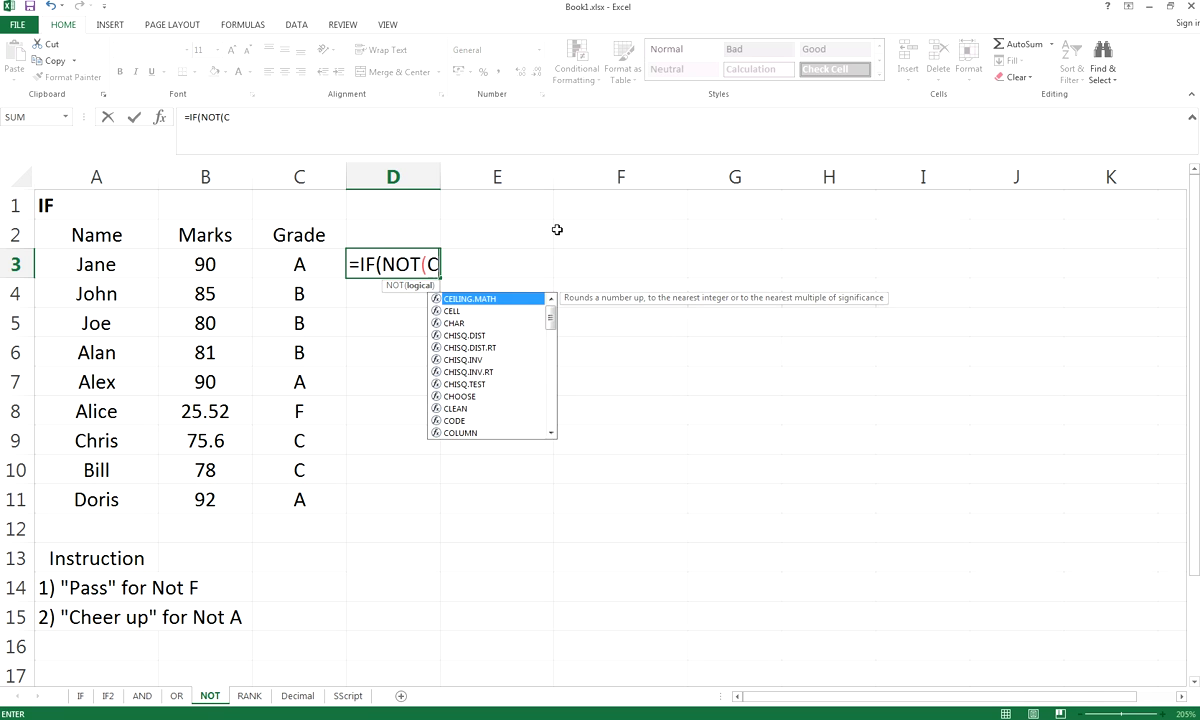
{"action": "type", "text": "3="}
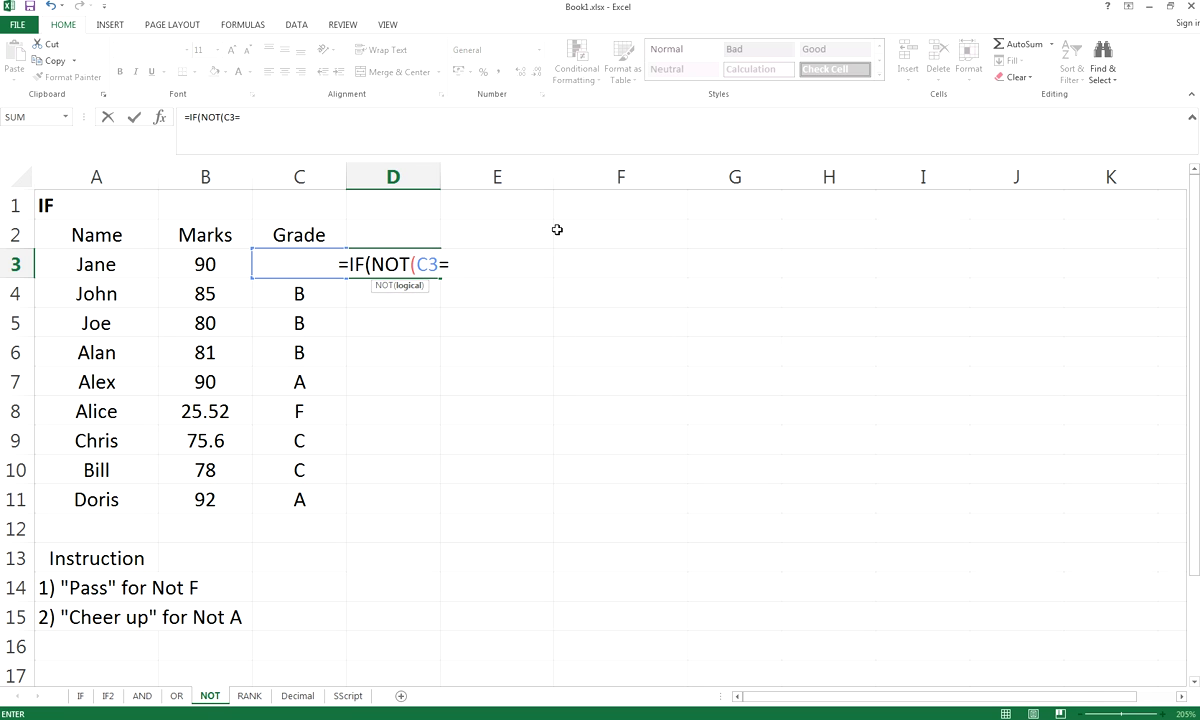
{"action": "type", "text": "\"F\""}
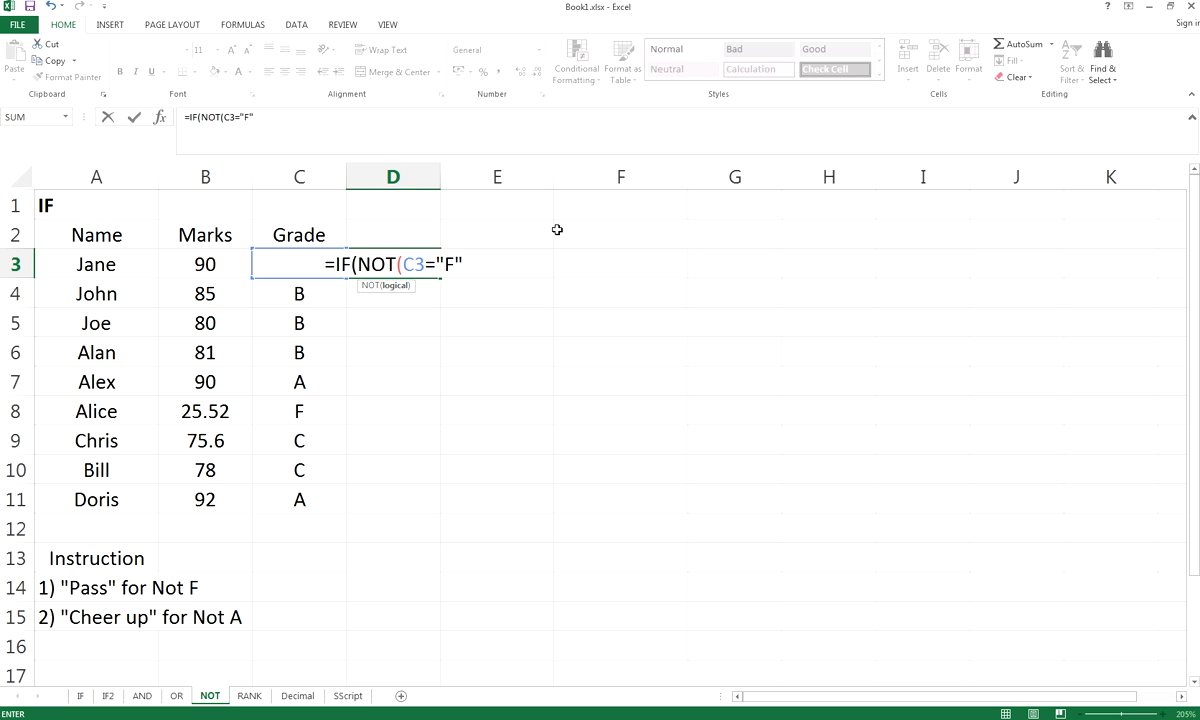
{"action": "type", "text": "),"}
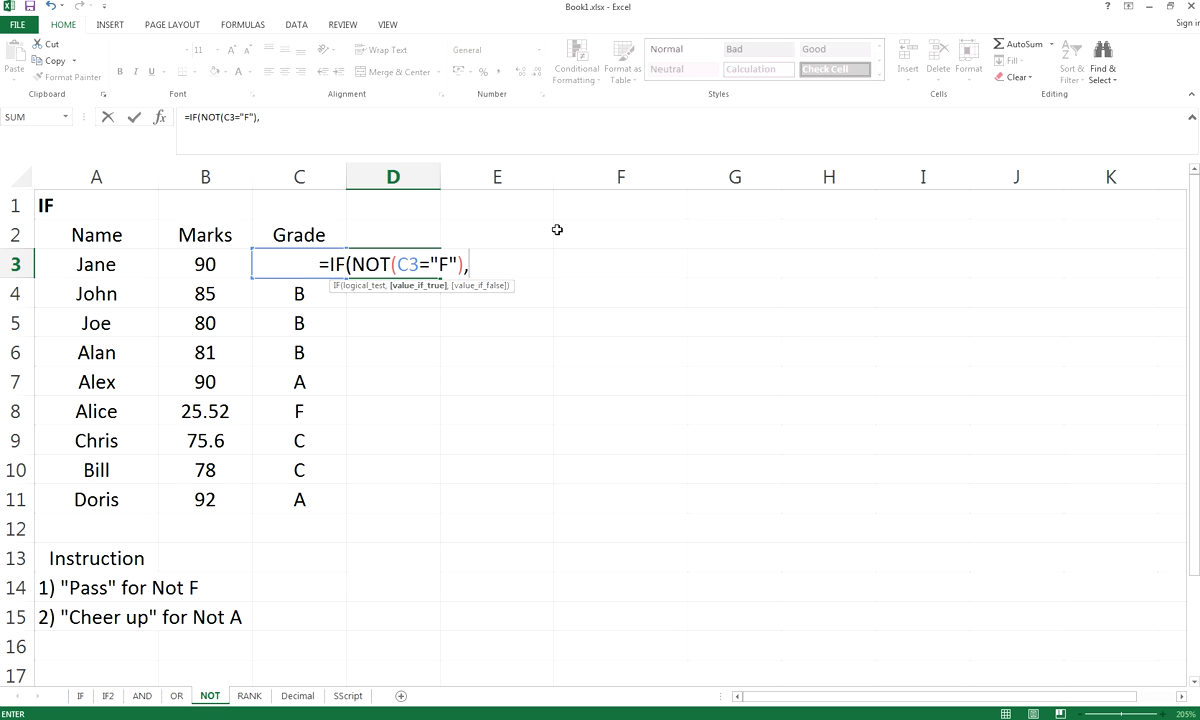
Step: Complete the D3 formula so it returns "PASS" when the test is true and "FAIL" otherwise
{"action": "type", "text": " \"P"}
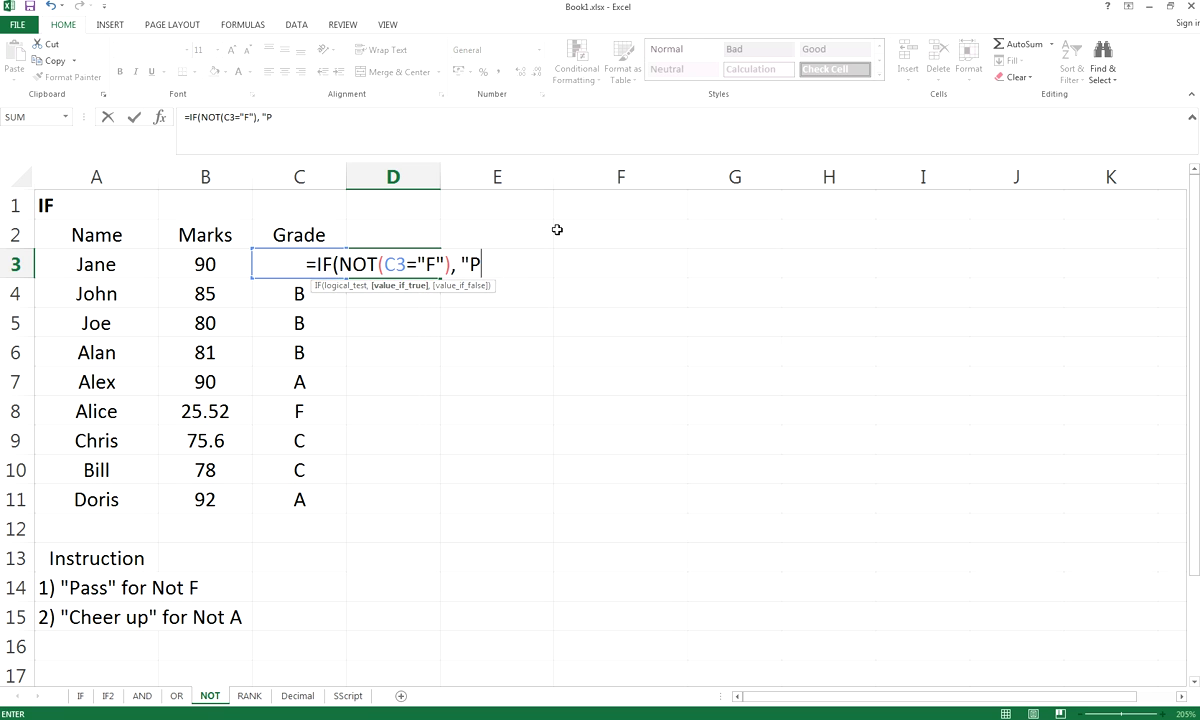
{"action": "type", "text": "ASS\","}
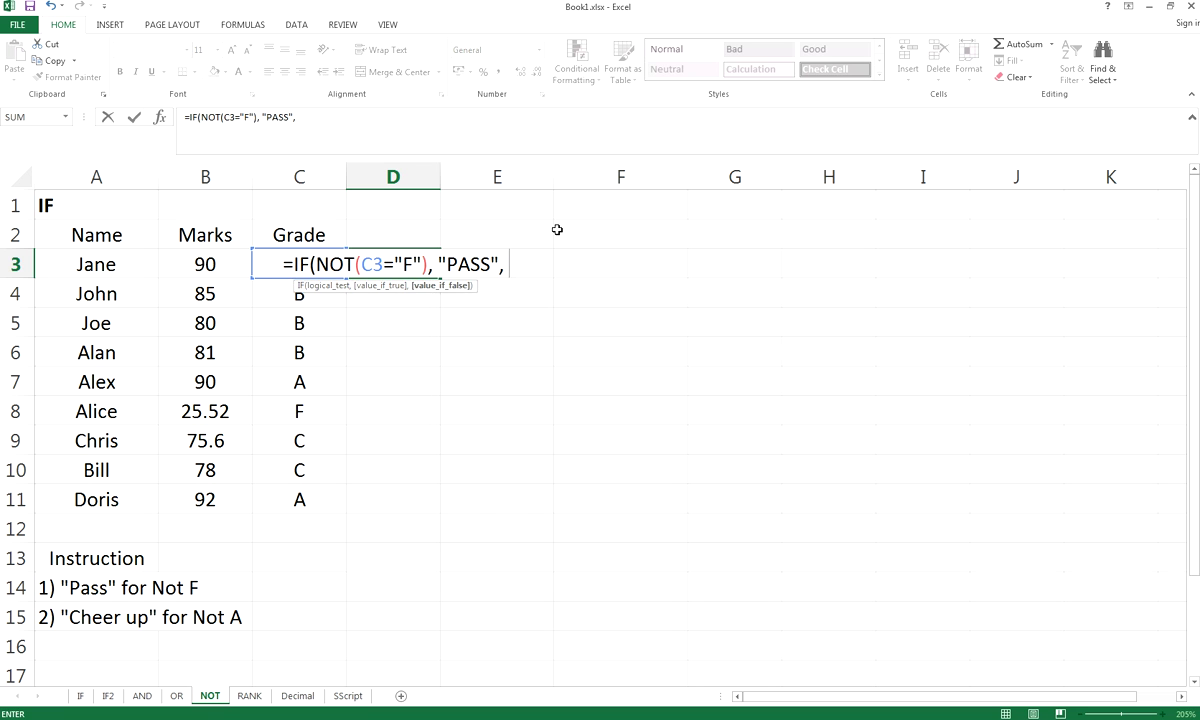
{"action": "type", "text": " \""}
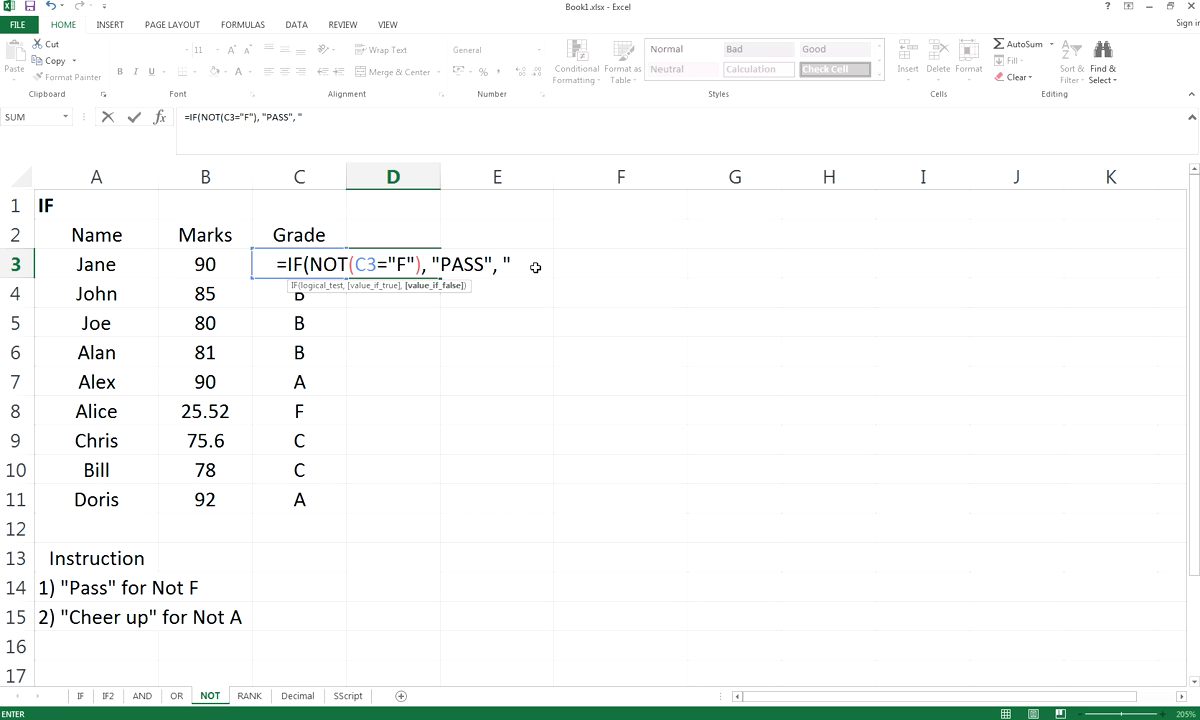
{"action": "type", "text": "FAIL"}
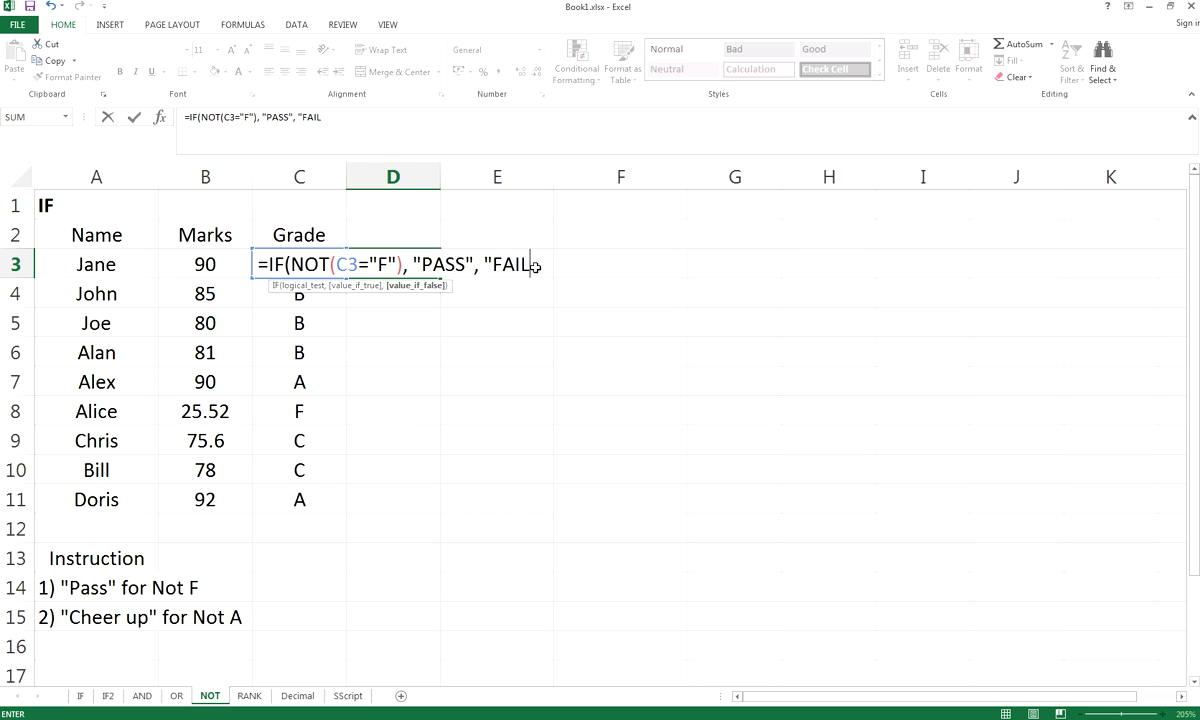
{"action": "type", "text": "\")"}
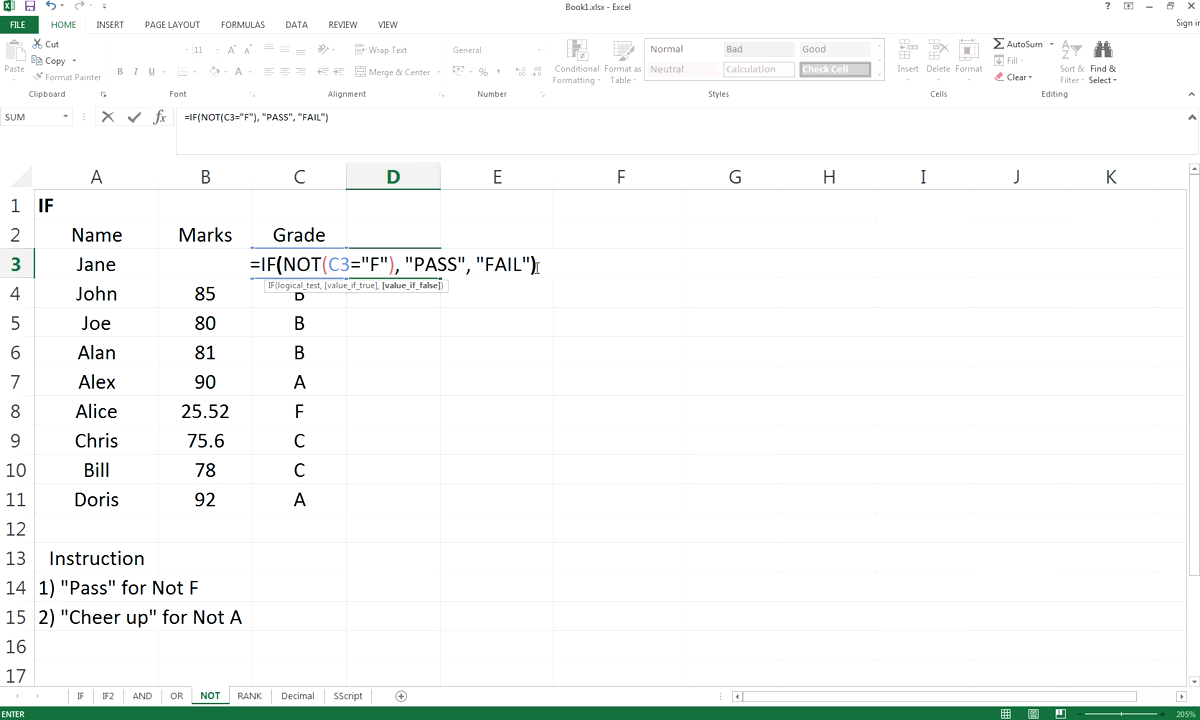
{"action": "key", "text": "Return"}
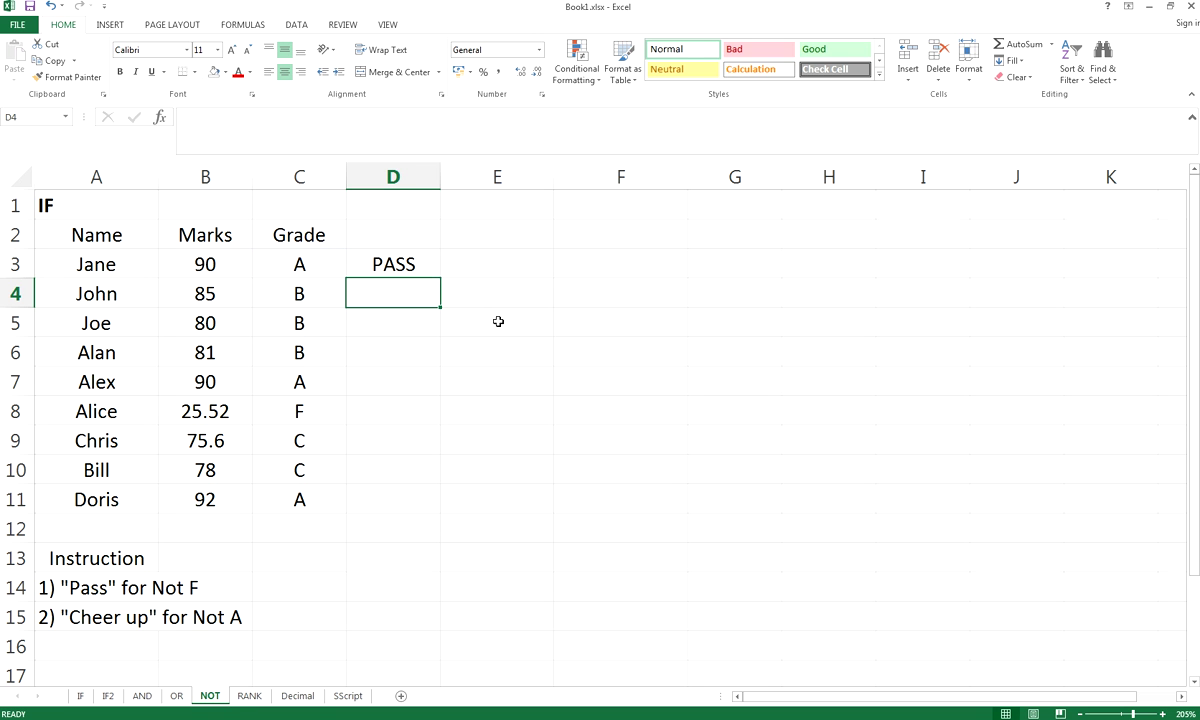
Step: Fill the D3 formula down column D through row 11
{"action": "left_click", "coordinate": [397, 264]}
{"action": "left_click_drag", "start_coordinate": [440, 278], "coordinate": [428, 516]}
{"action": "left_click", "coordinate": [570, 495]}
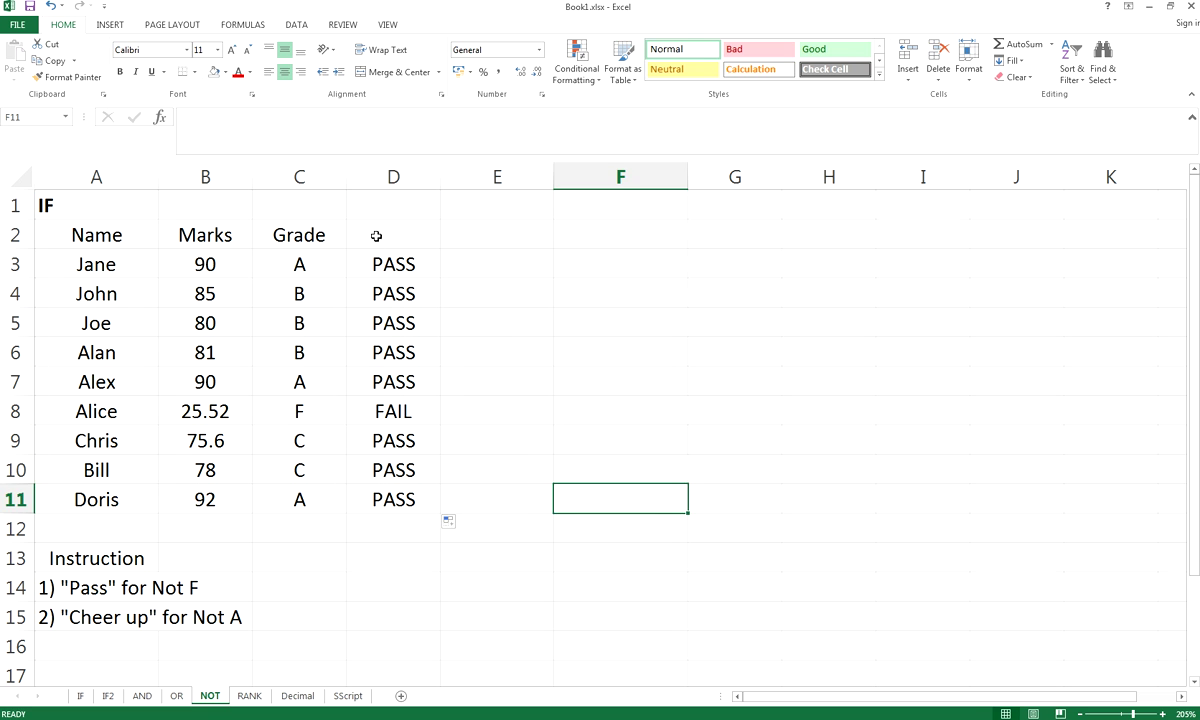
Step: Check the filled formulas and results in column D against the grades in column C
{"action": "left_click", "coordinate": [385, 281]}
{"action": "left_click", "coordinate": [376, 411]}
{"action": "left_click", "coordinate": [391, 472]}
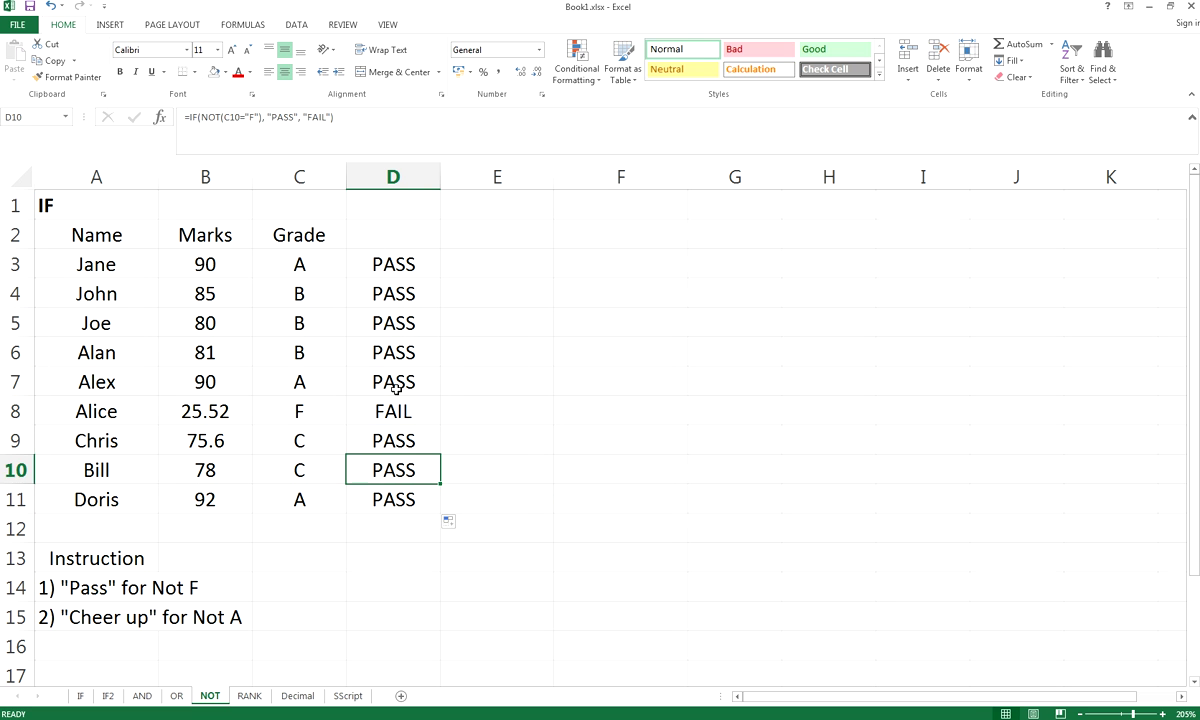
{"action": "left_click", "coordinate": [389, 294]}
{"action": "left_click", "coordinate": [387, 272]}
Step: Examine the D3 formula's NOT(C3="F") logical test together with its "PASS" and "FAIL" return values, leaving the formula as it is
{"action": "double_click", "coordinate": [388, 264]}
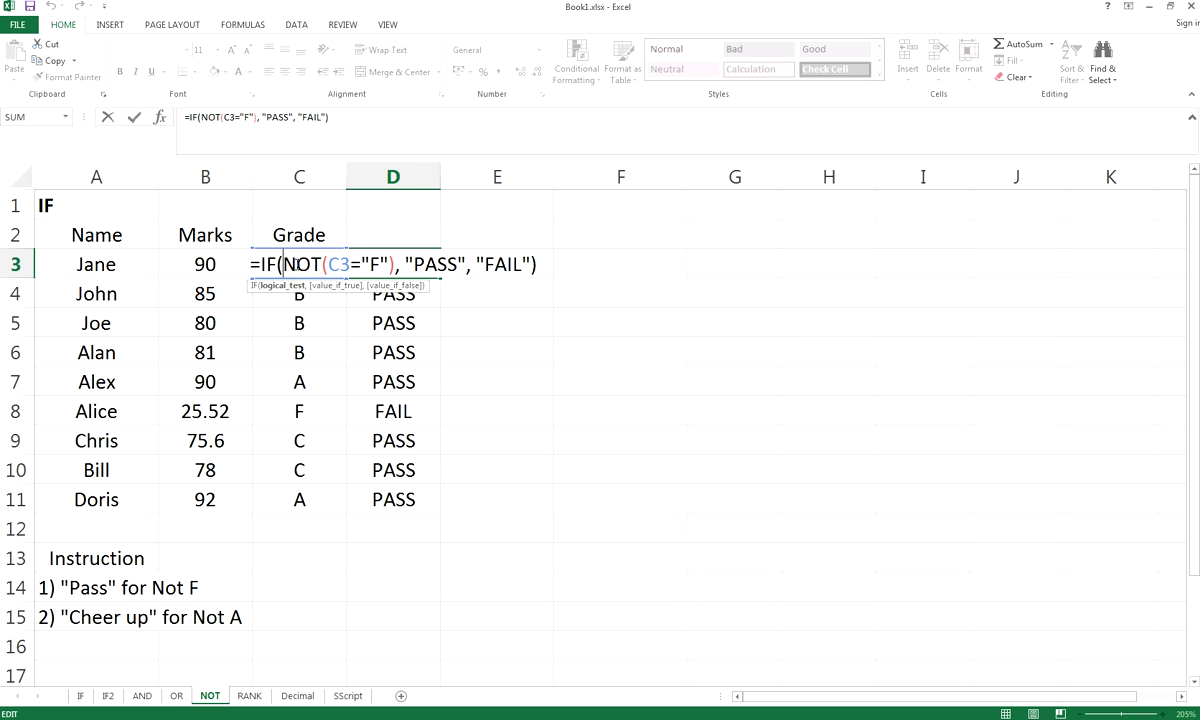
{"action": "left_click_drag", "start_coordinate": [283, 264], "coordinate": [397, 268]}
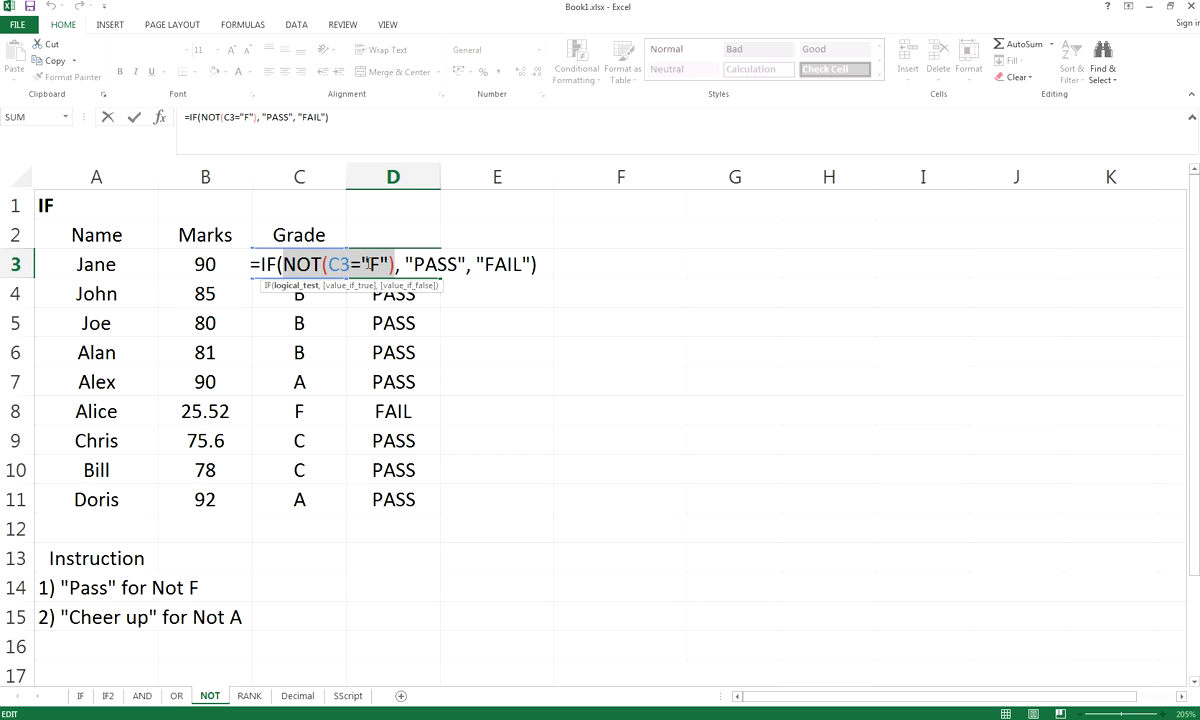
{"action": "left_click", "coordinate": [322, 264]}
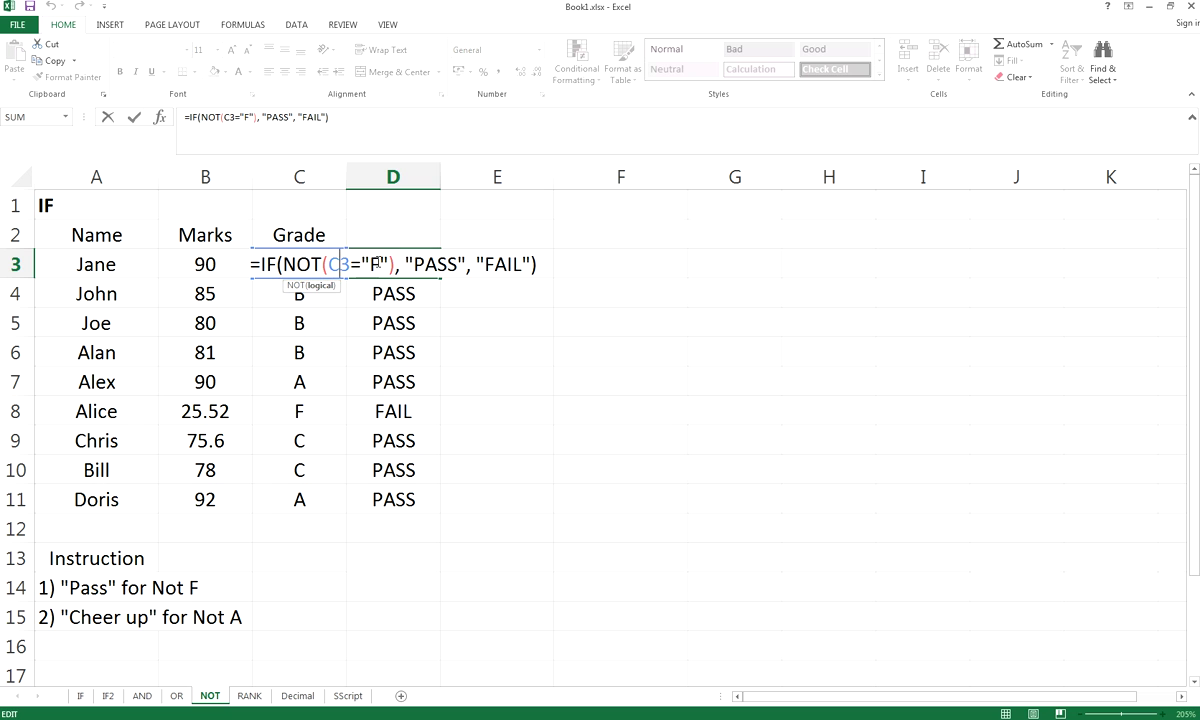
{"action": "left_click_drag", "start_coordinate": [393, 264], "coordinate": [287, 262]}
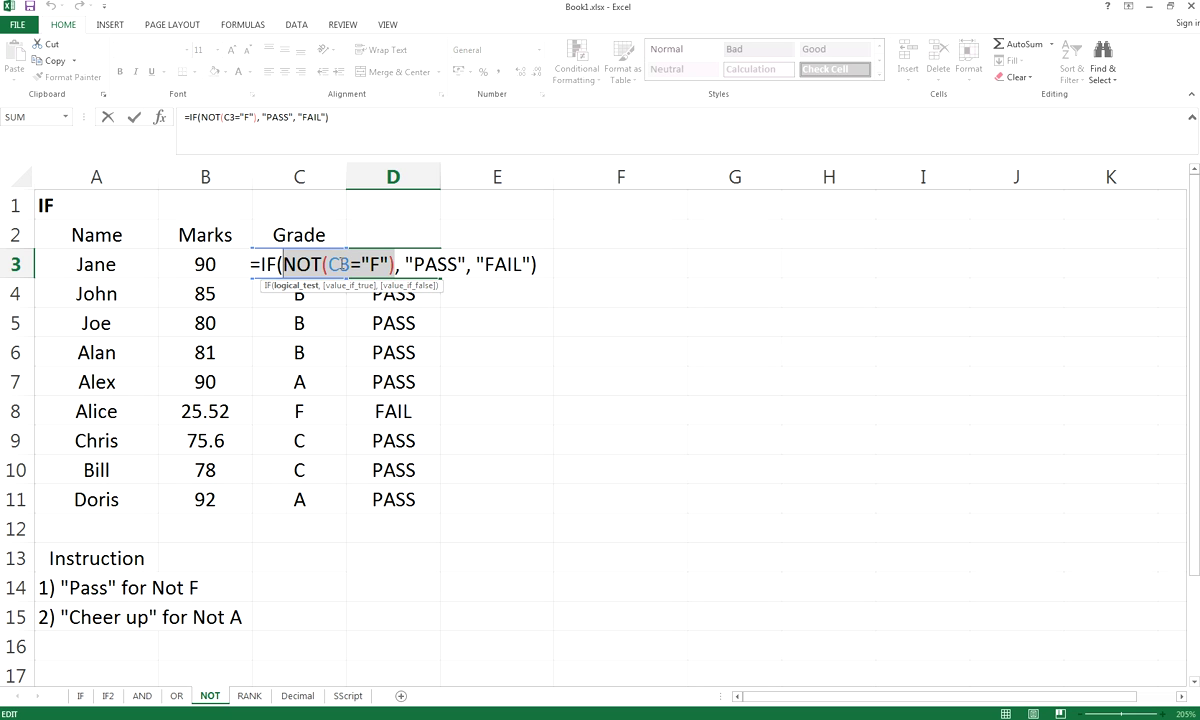
{"action": "left_click", "coordinate": [421, 264]}
{"action": "left_click_drag", "start_coordinate": [413, 264], "coordinate": [459, 264]}
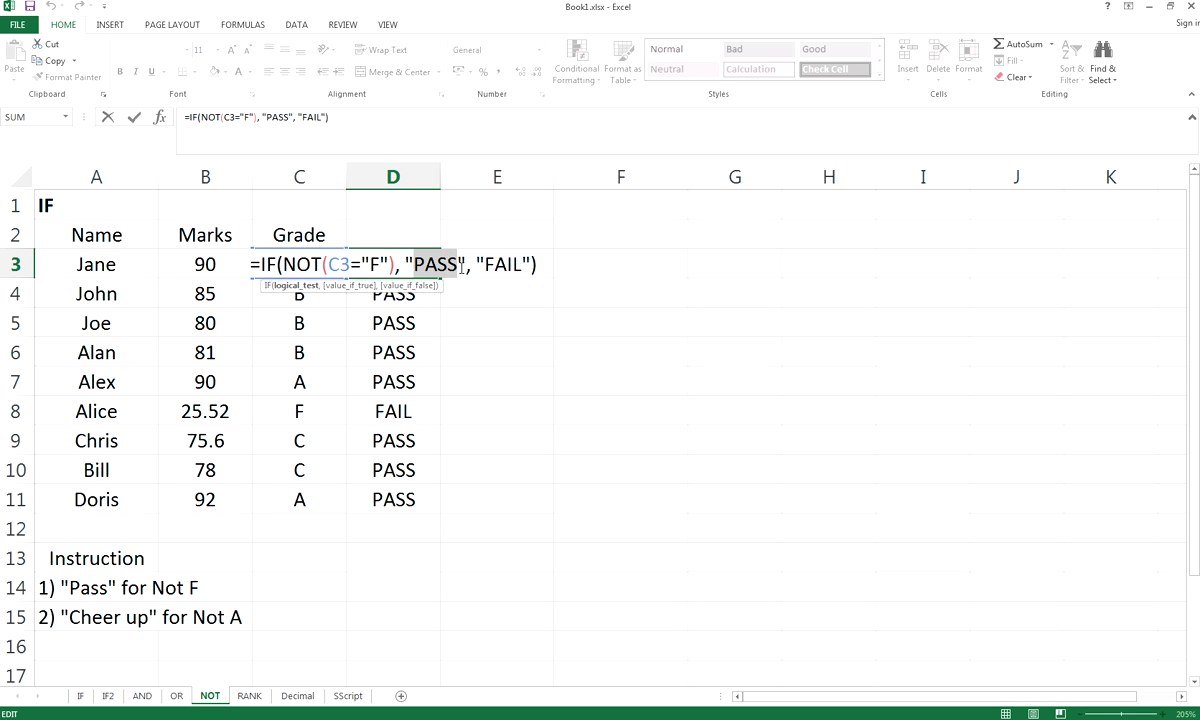
{"action": "left_click_drag", "start_coordinate": [361, 264], "coordinate": [288, 262]}
{"action": "left_click_drag", "start_coordinate": [486, 264], "coordinate": [522, 264]}
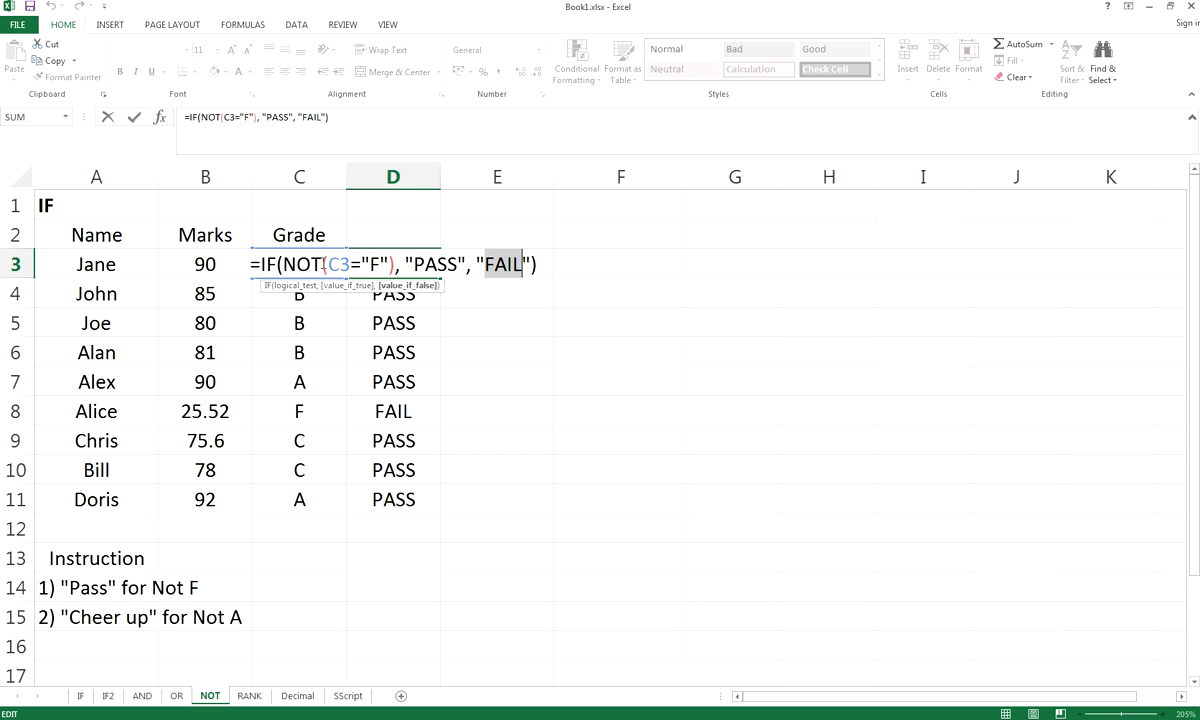
{"action": "left_click_drag", "start_coordinate": [265, 262], "coordinate": [373, 262]}
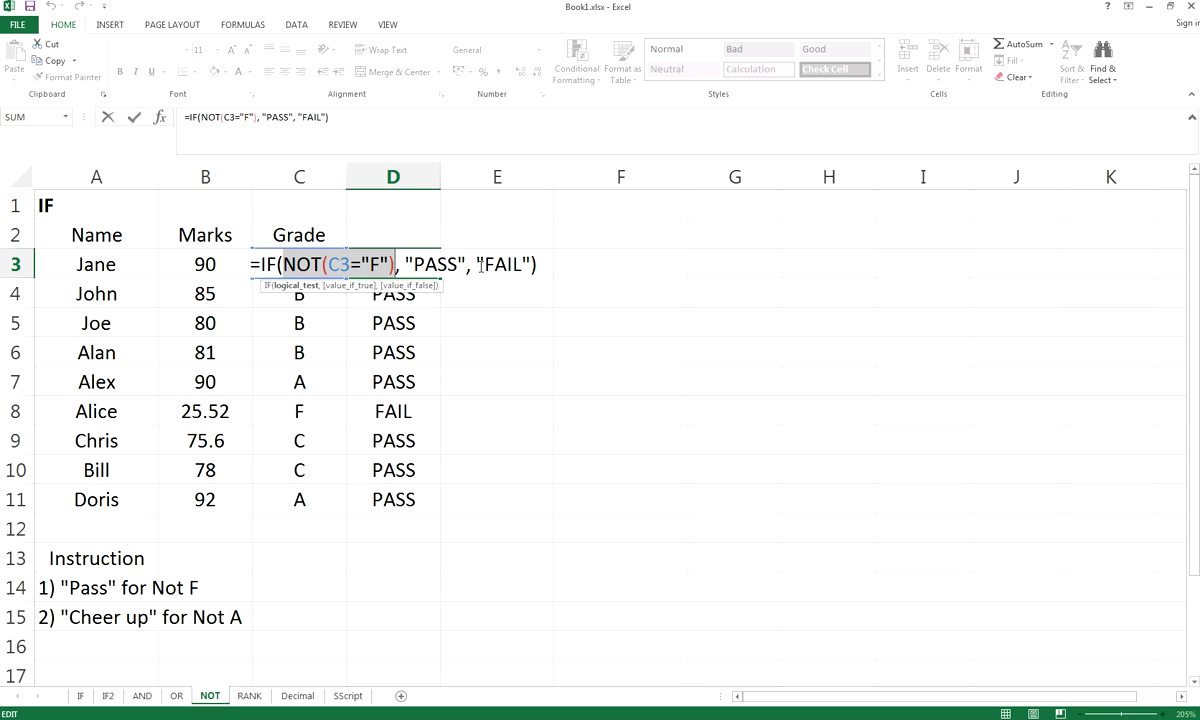
{"action": "left_click_drag", "start_coordinate": [477, 264], "coordinate": [535, 264]}
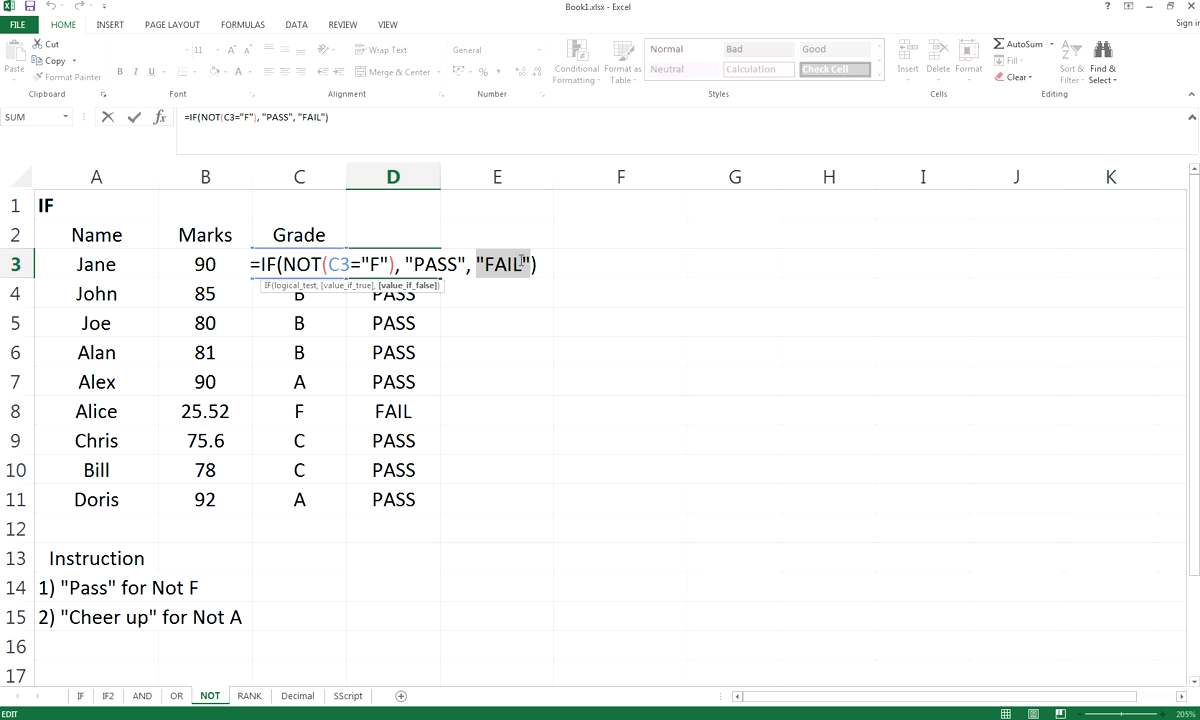
{"action": "left_click", "coordinate": [508, 264]}
{"action": "left_click", "coordinate": [425, 263]}
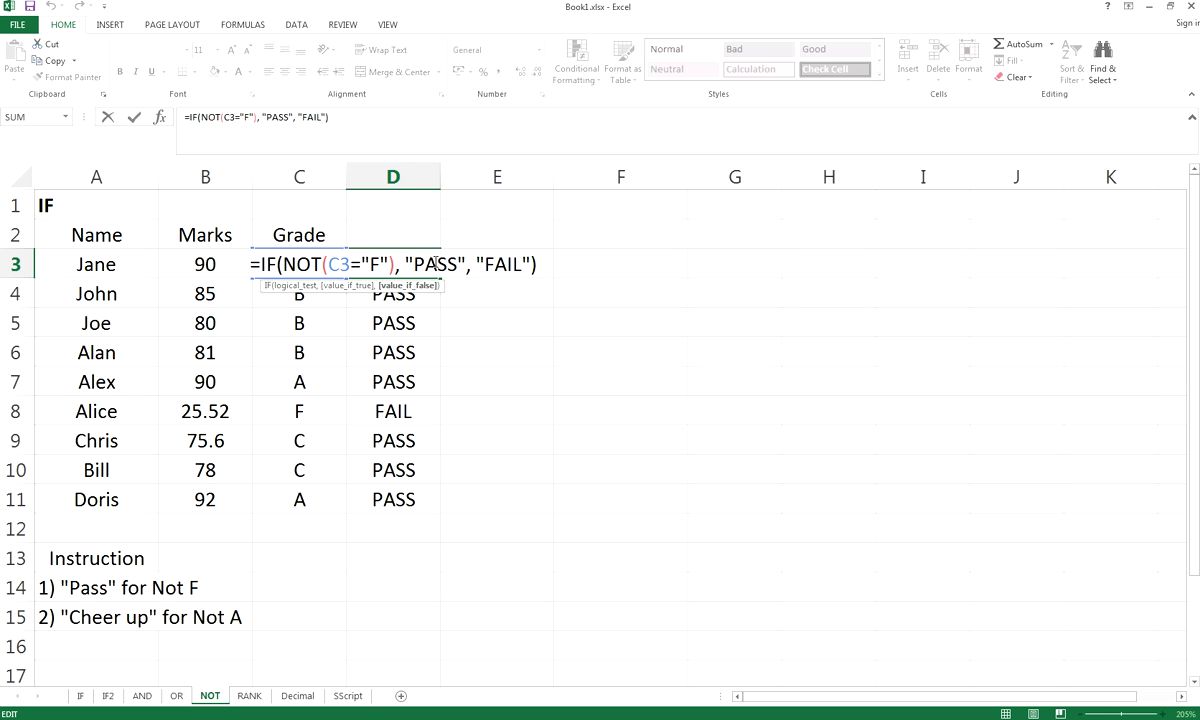
{"action": "left_click_drag", "start_coordinate": [284, 264], "coordinate": [395, 264]}
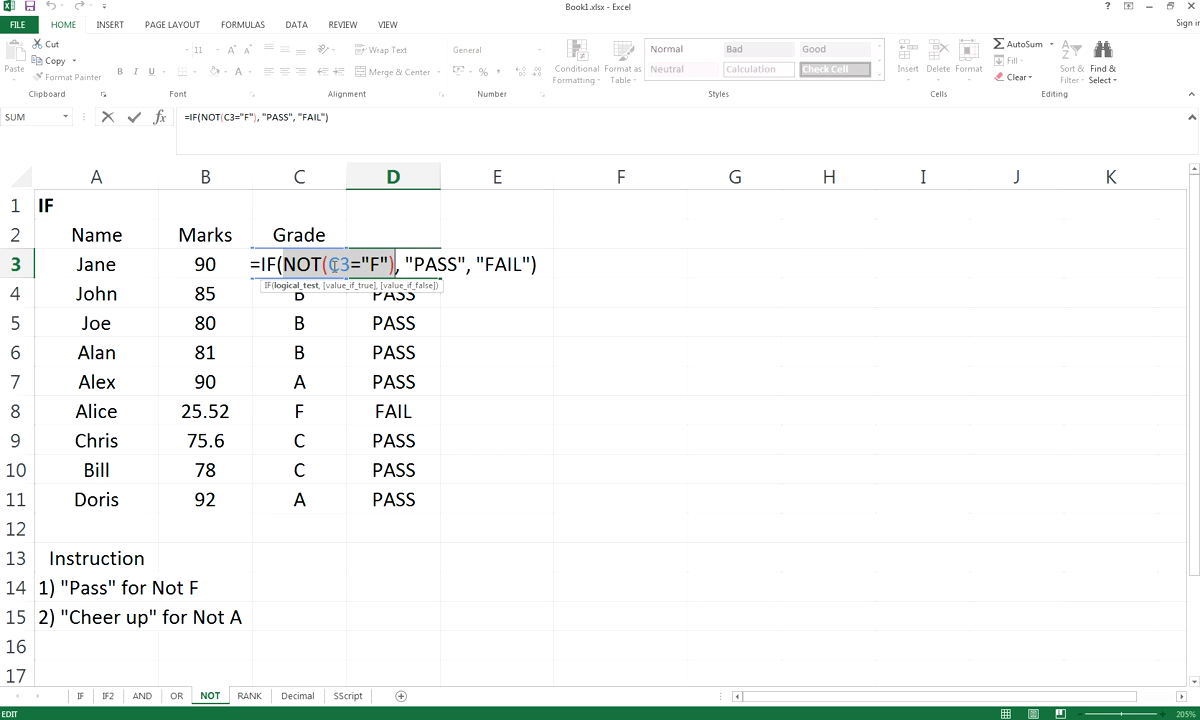
{"action": "left_click", "coordinate": [437, 264]}
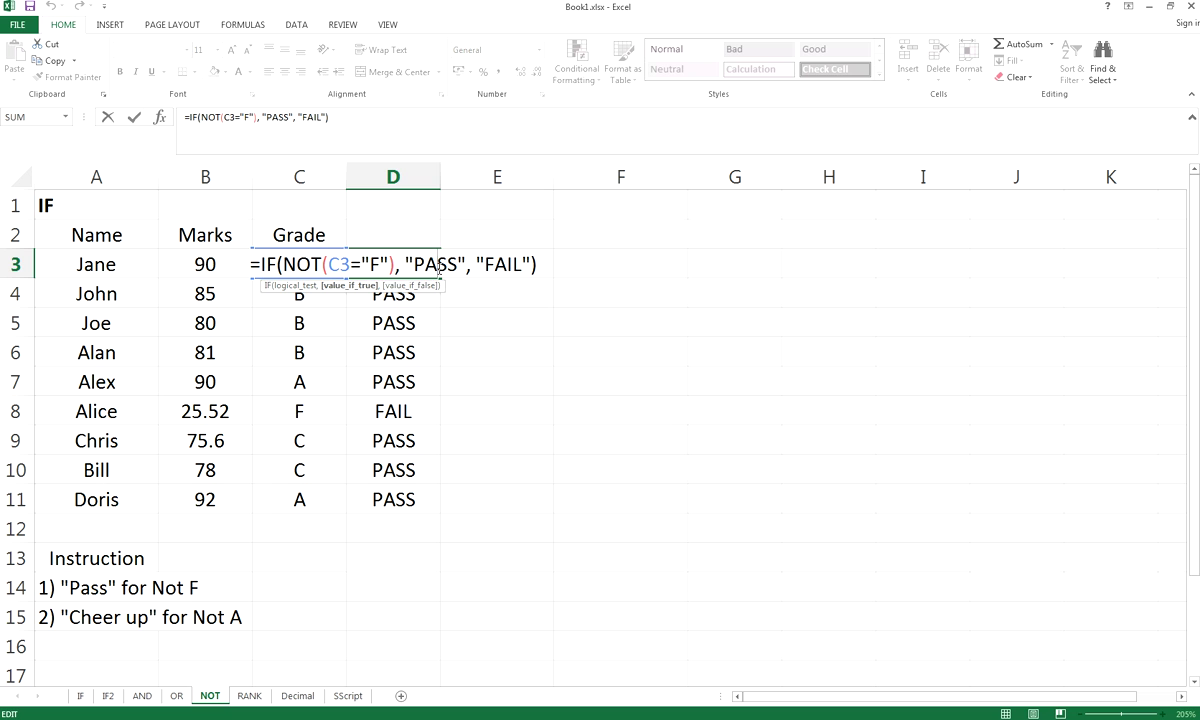
{"action": "double_click", "coordinate": [436, 264]}
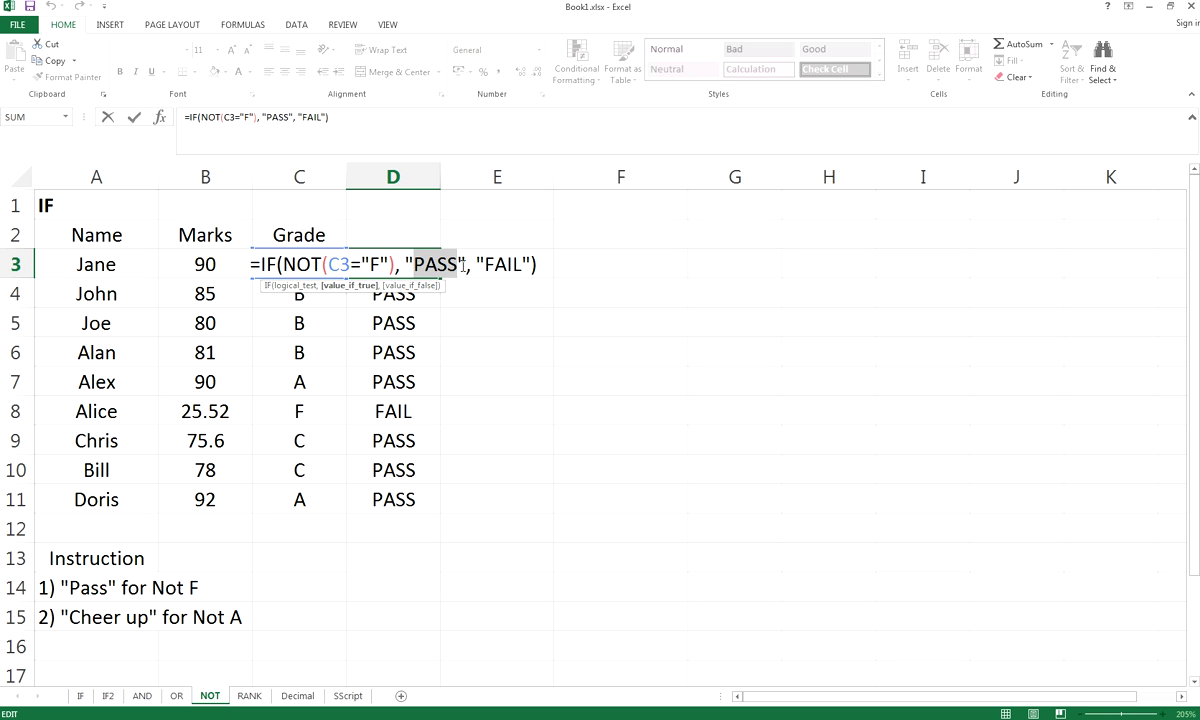
{"action": "left_click", "coordinate": [311, 265]}
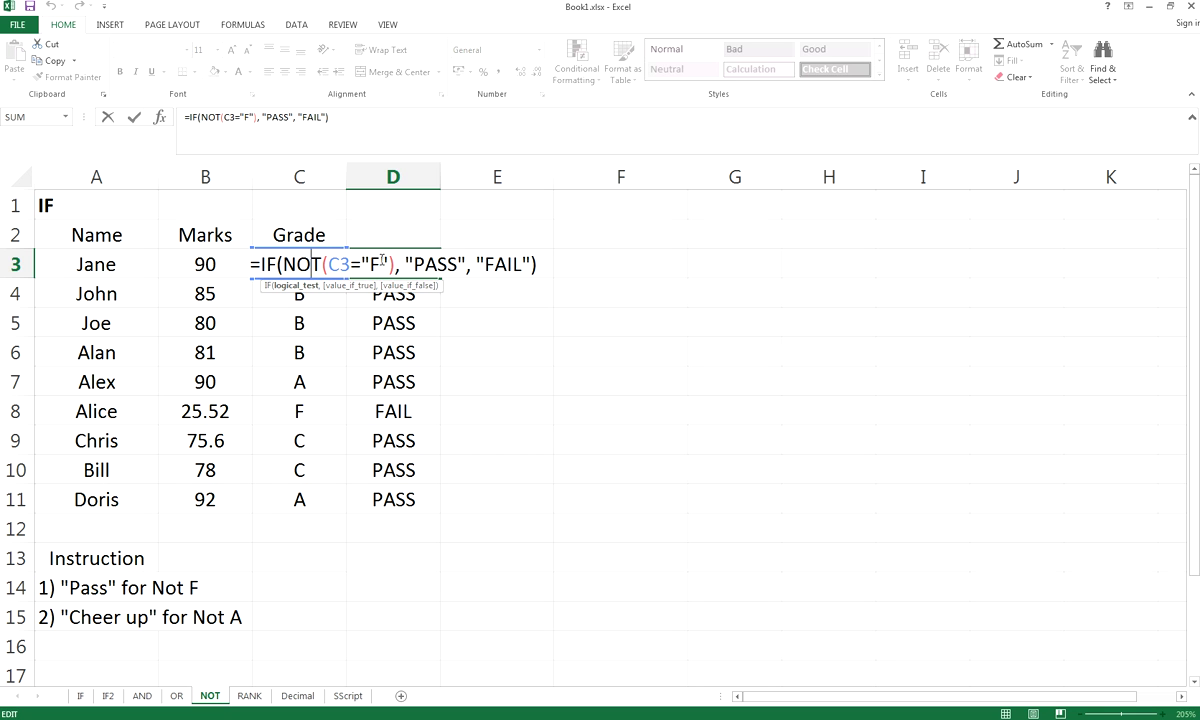
{"action": "left_click", "coordinate": [509, 264]}
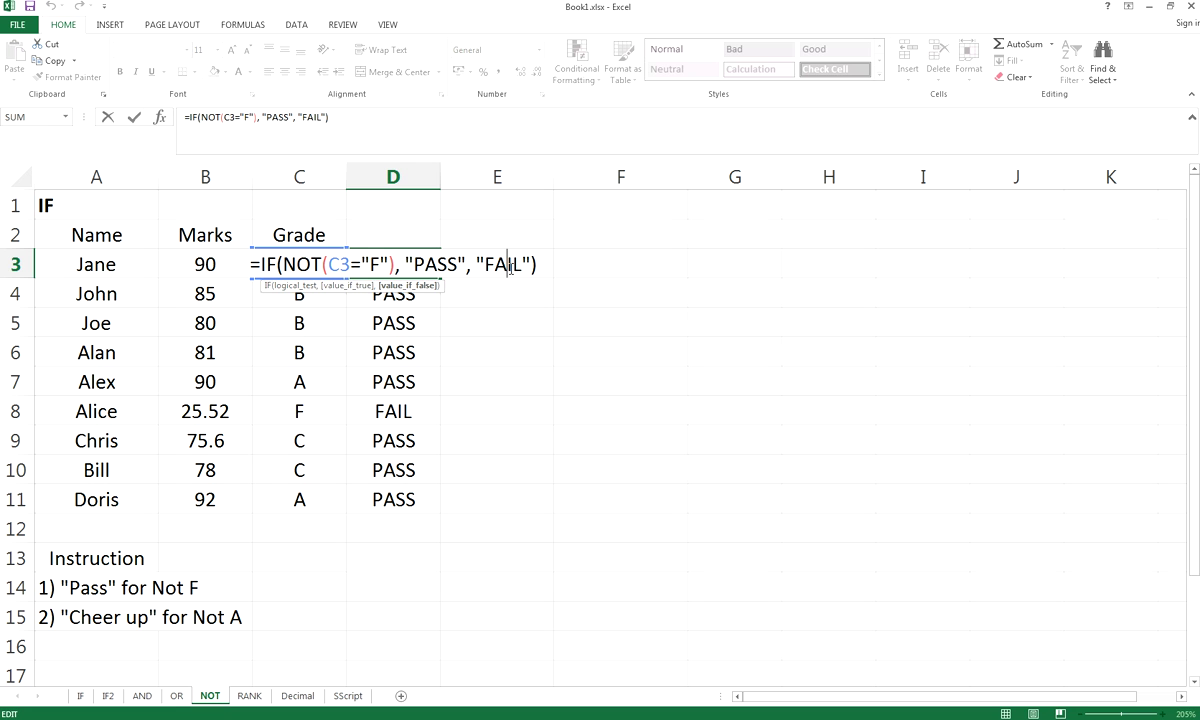
{"action": "double_click", "coordinate": [300, 264]}
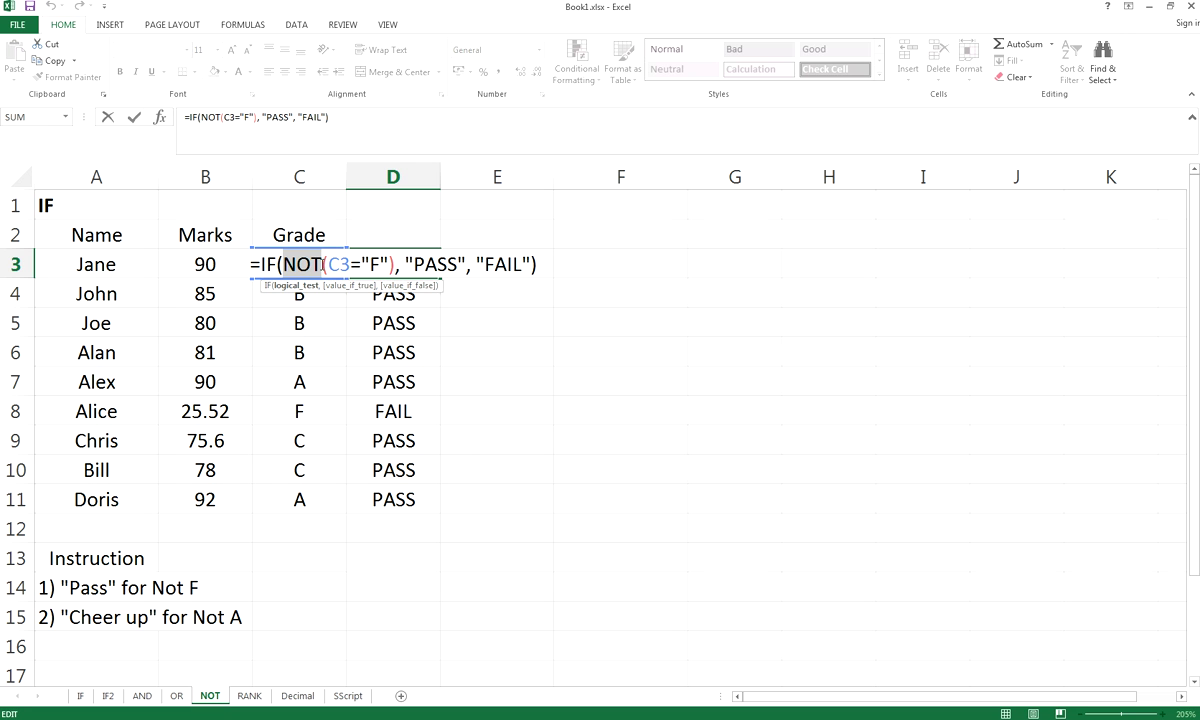
{"action": "left_click", "coordinate": [364, 264]}
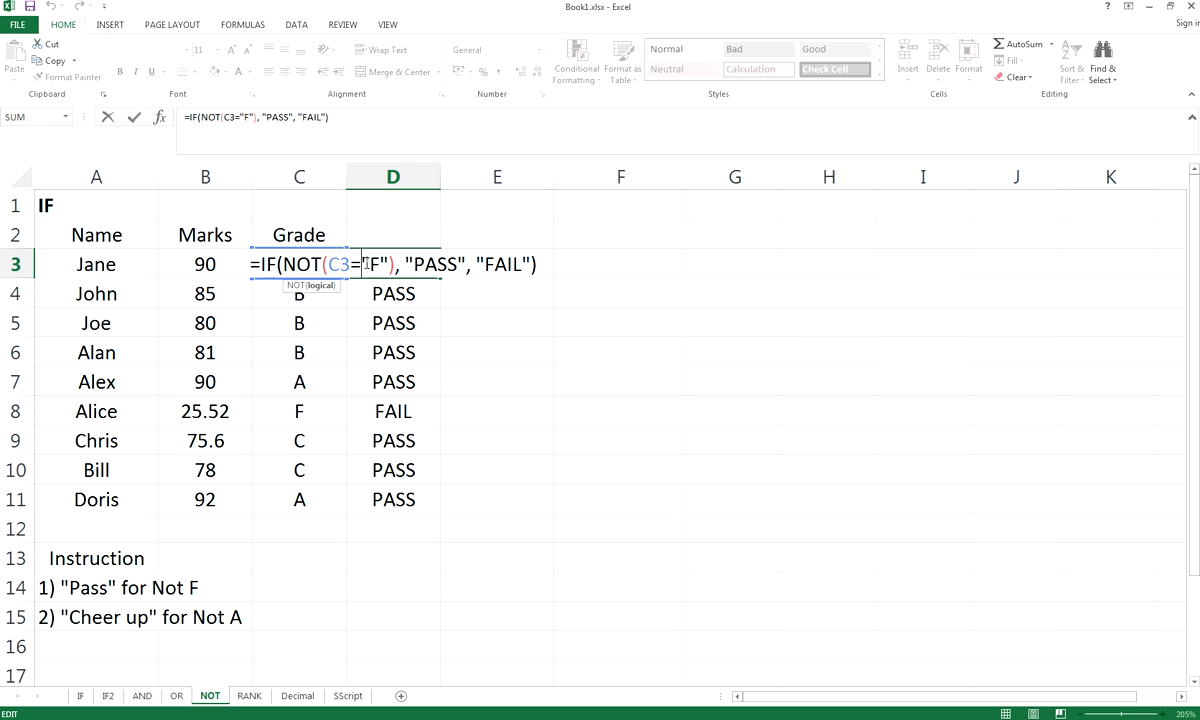
{"action": "key", "text": "Return"}
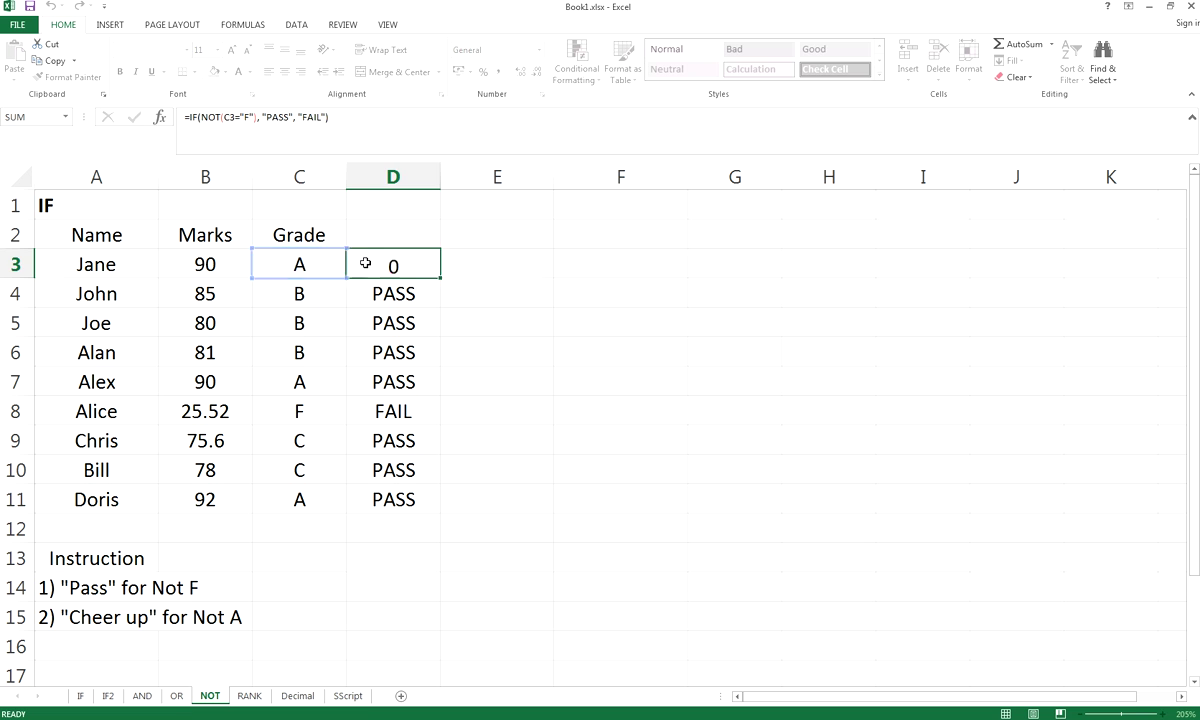
Step: Begin an IF formula in E3 with the logical test NOT(C3="A")
{"action": "left_click", "coordinate": [487, 266]}
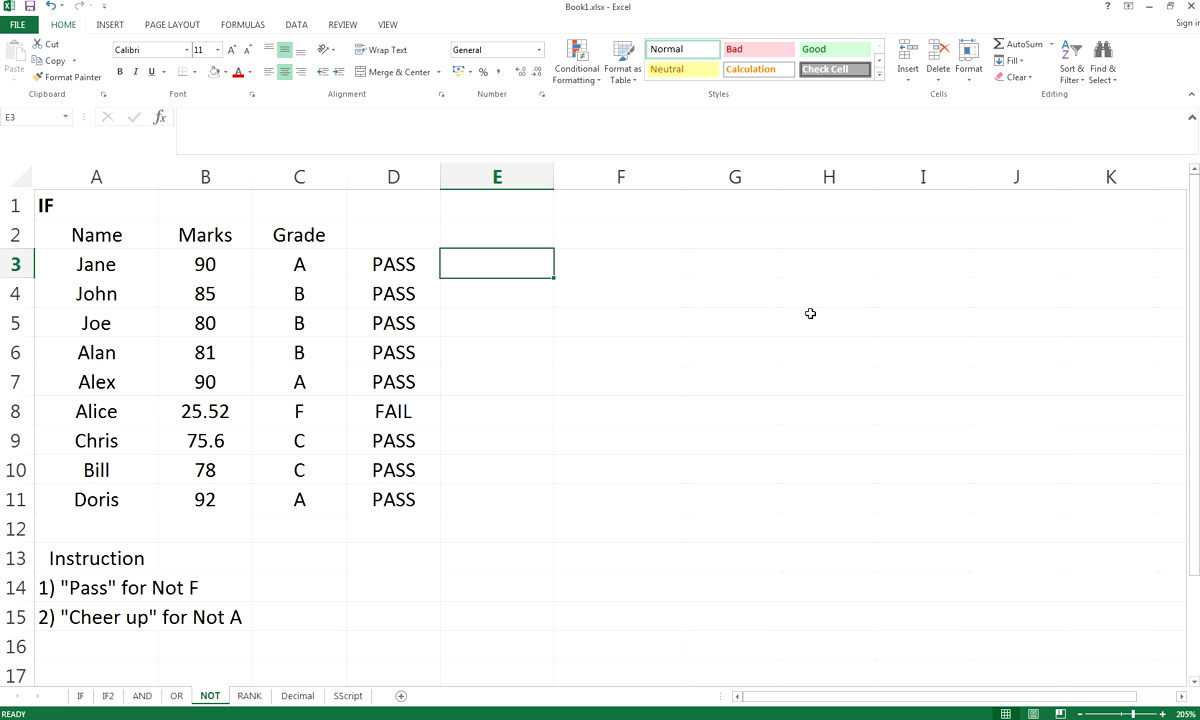
{"action": "key", "text": "F2"}
{"action": "type", "text": "=IF"}
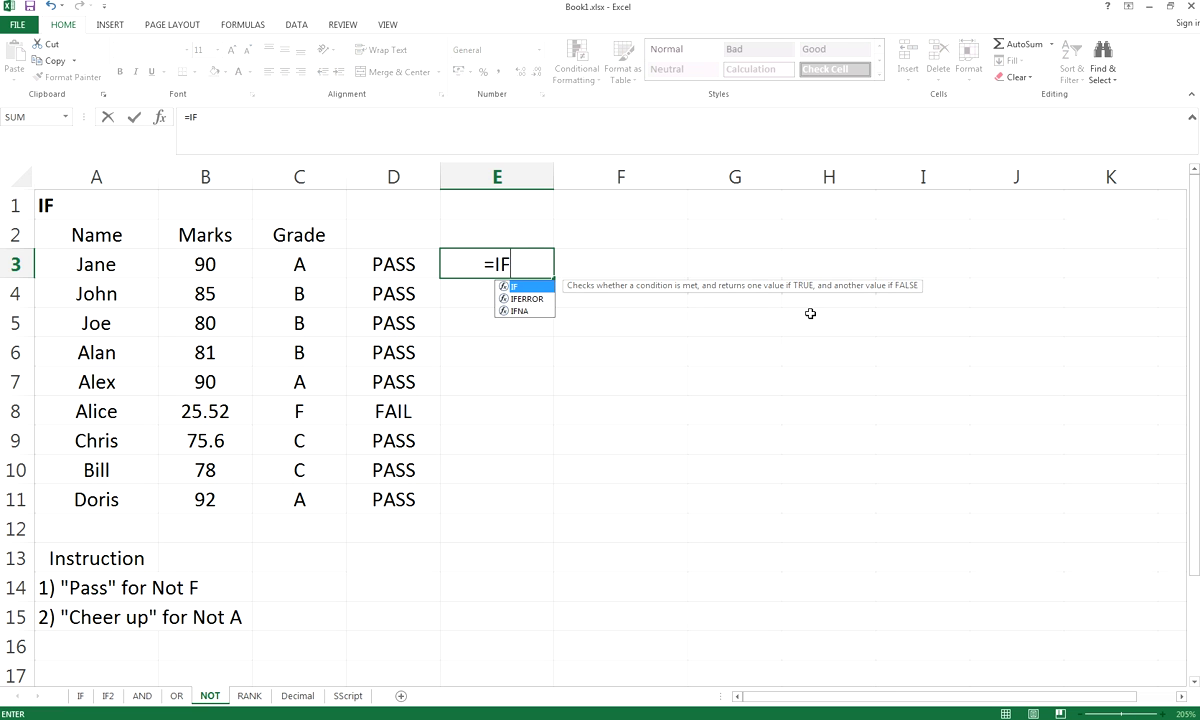
{"action": "type", "text": "(NO"}
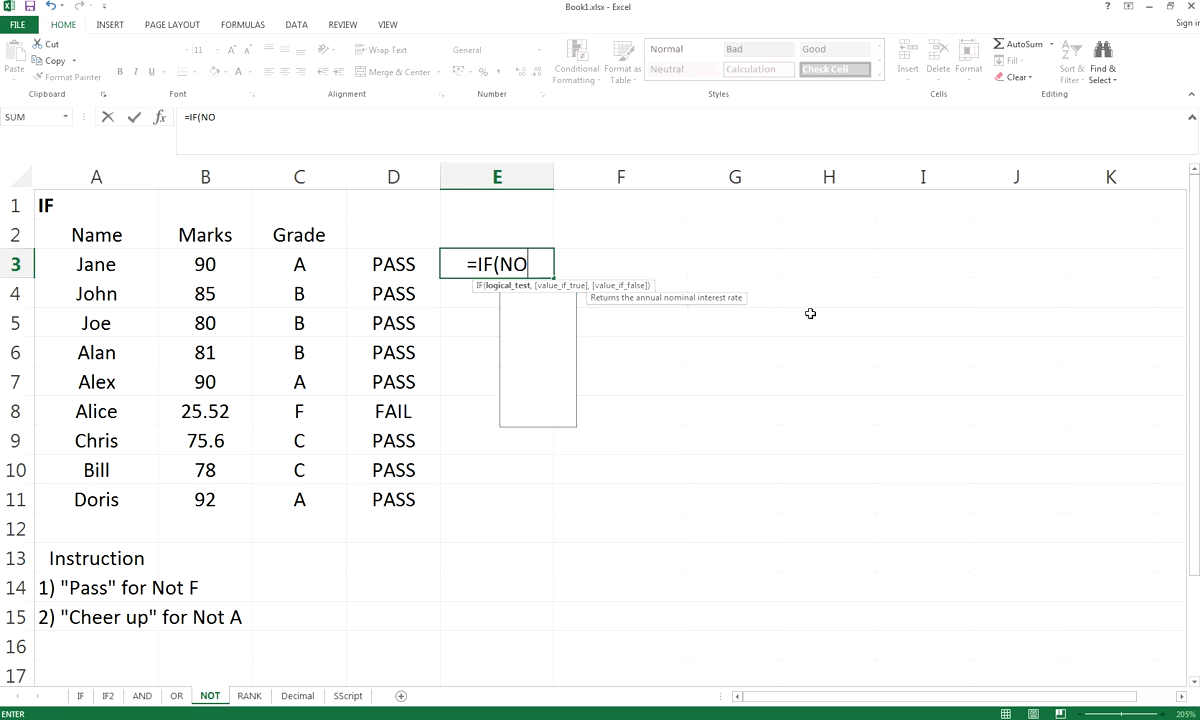
{"action": "type", "text": "T("}
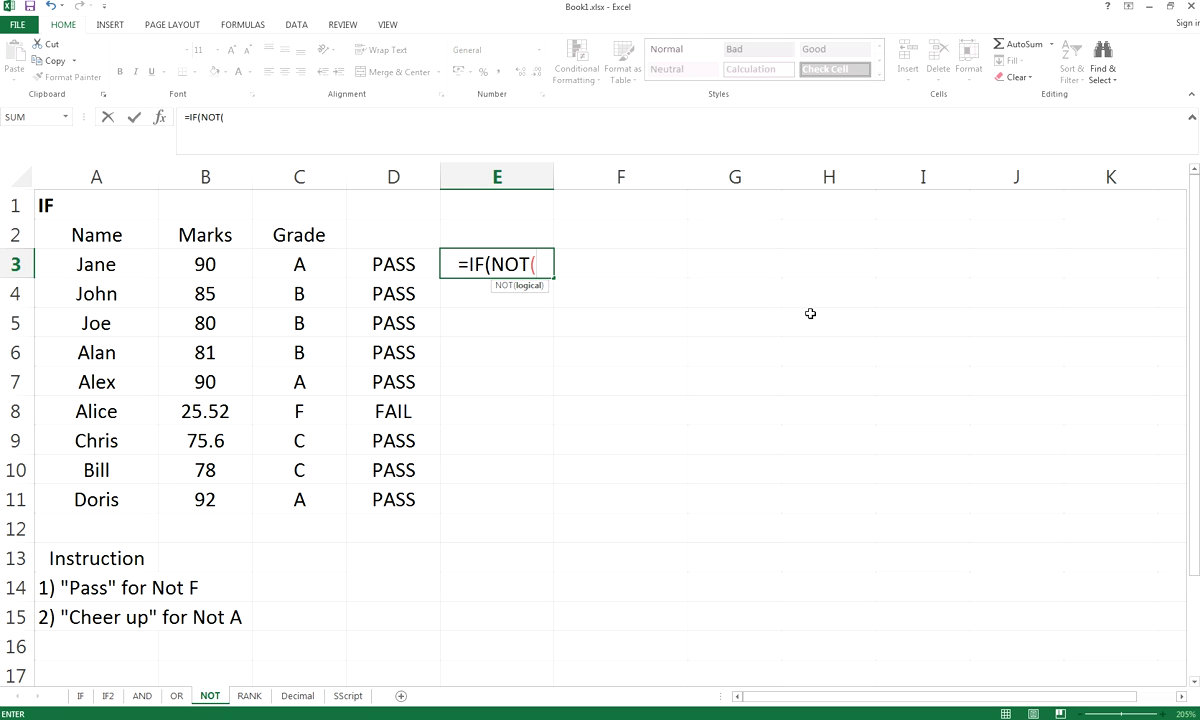
{"action": "type", "text": "C"}
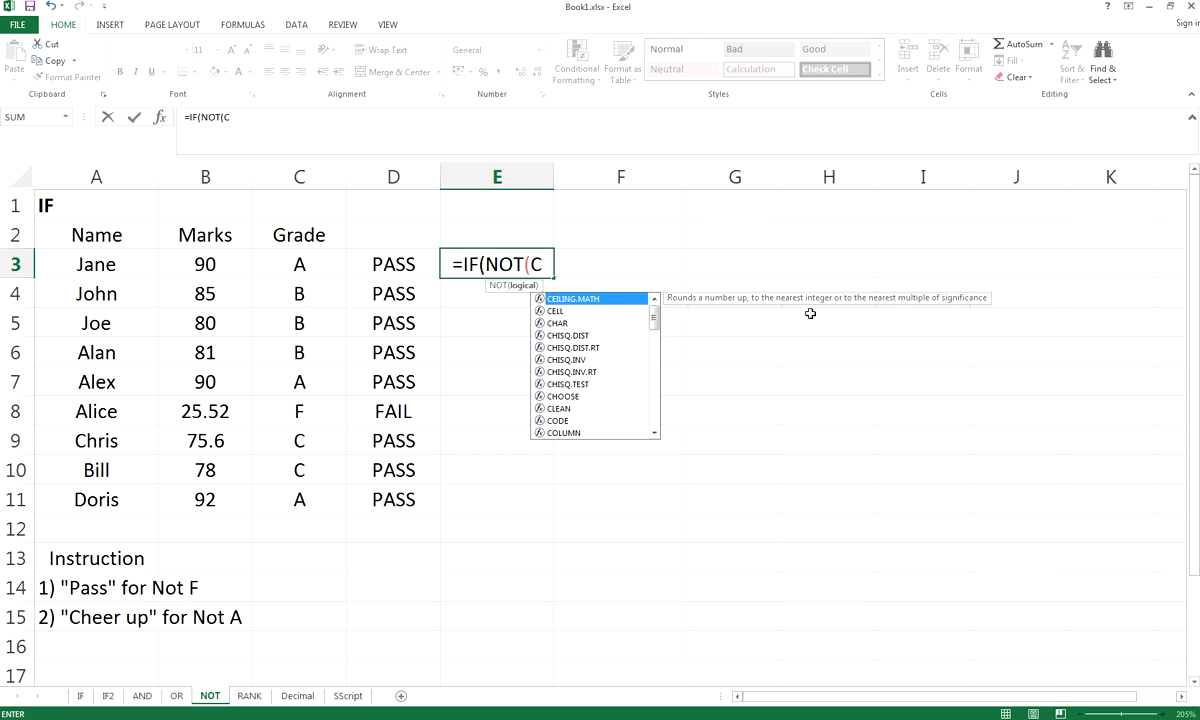
{"action": "type", "text": "3=\"A\""}
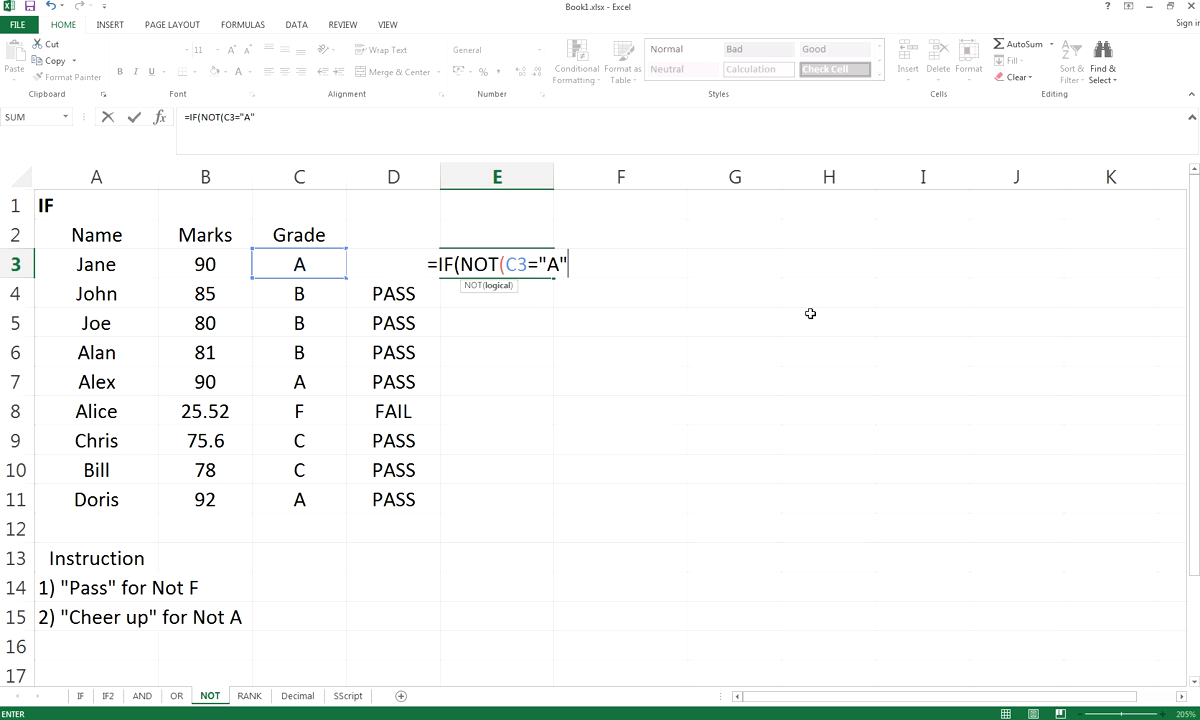
{"action": "type", "text": "),"}
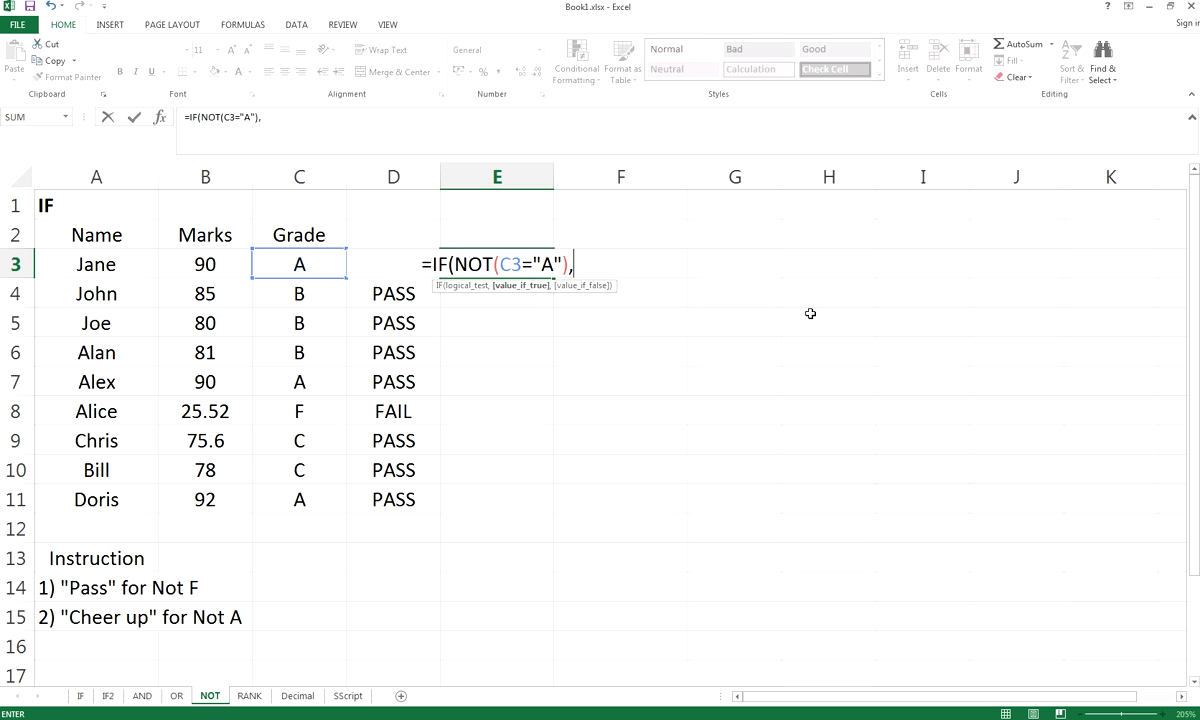
Step: Complete the E3 formula so it returns "Cheer up" when the test is true and "Excellent" otherwise
{"action": "type", "text": " \"Che"}
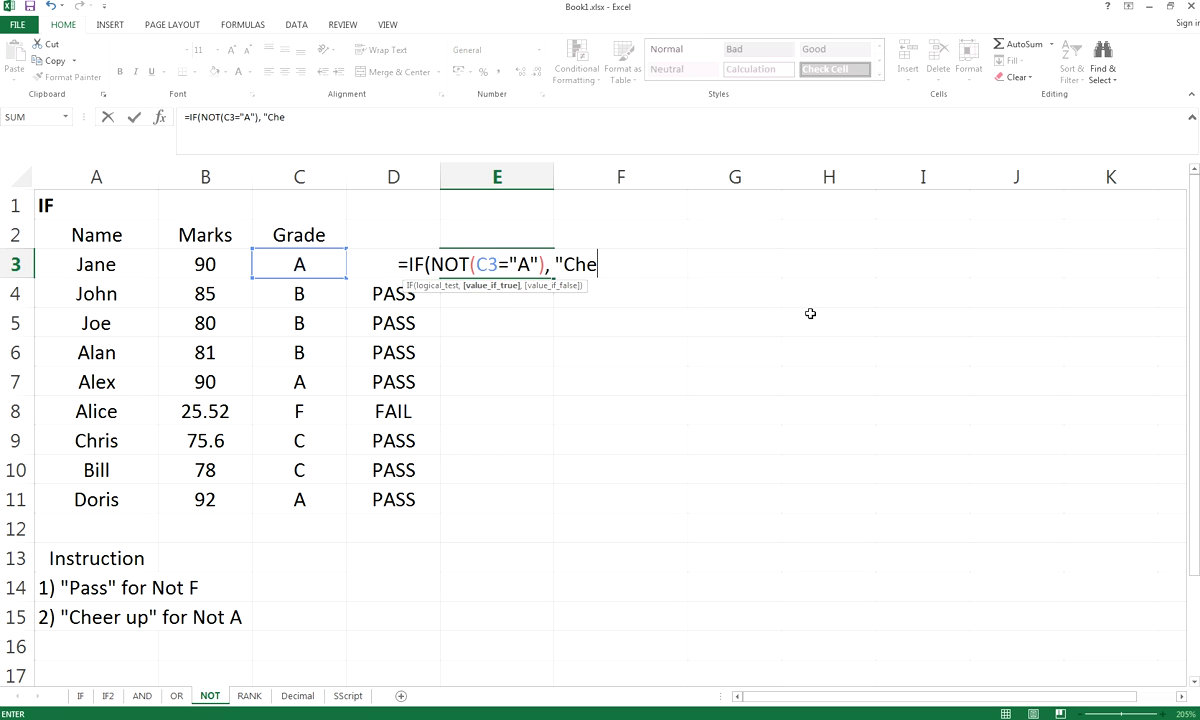
{"action": "type", "text": "er u"}
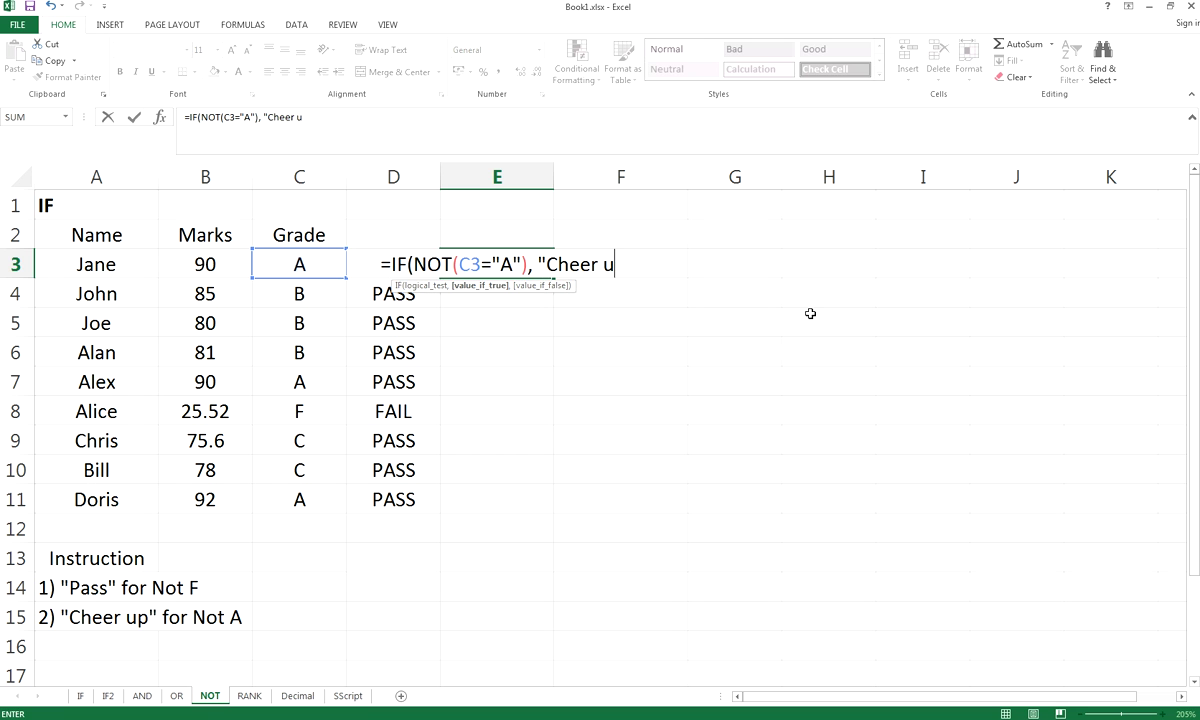
{"action": "type", "text": "p\", \""}
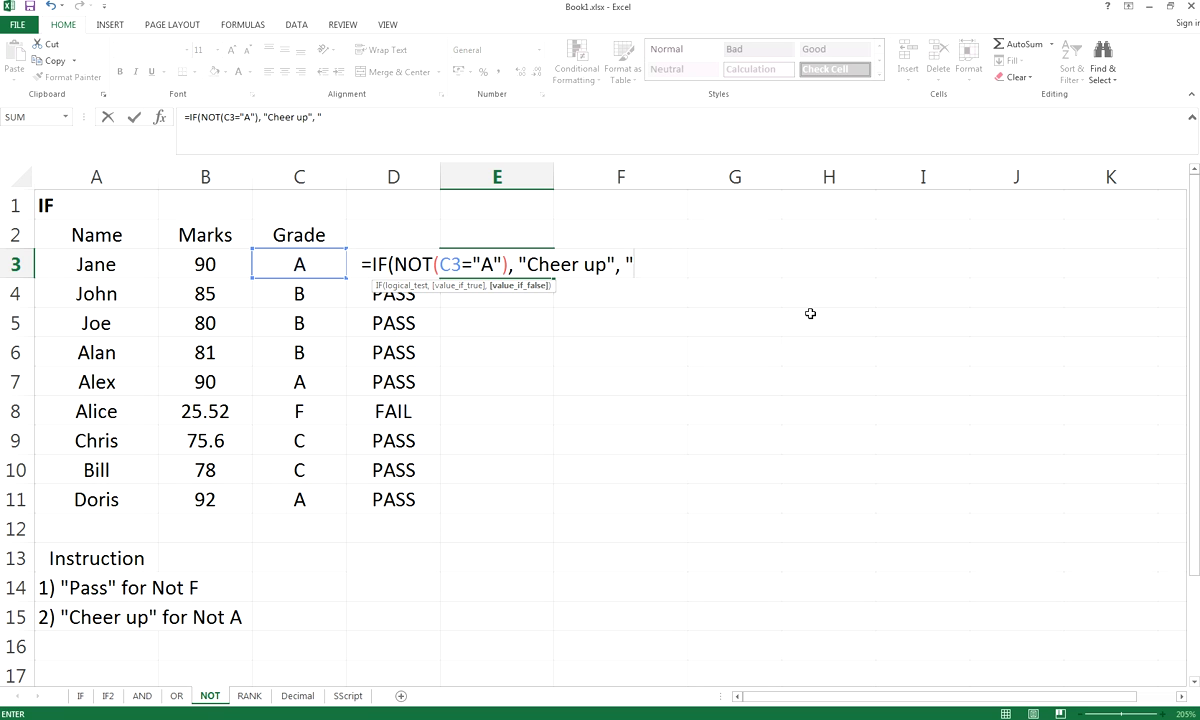
{"action": "type", "text": "Exce"}
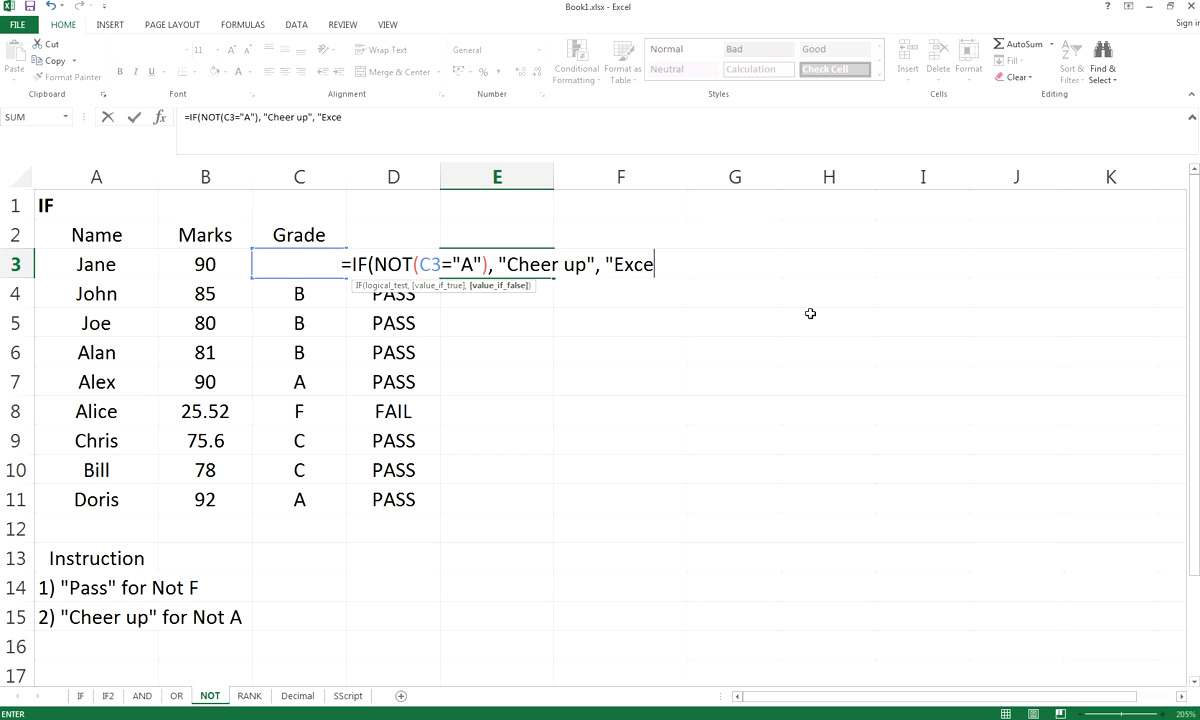
{"action": "type", "text": "llence"}
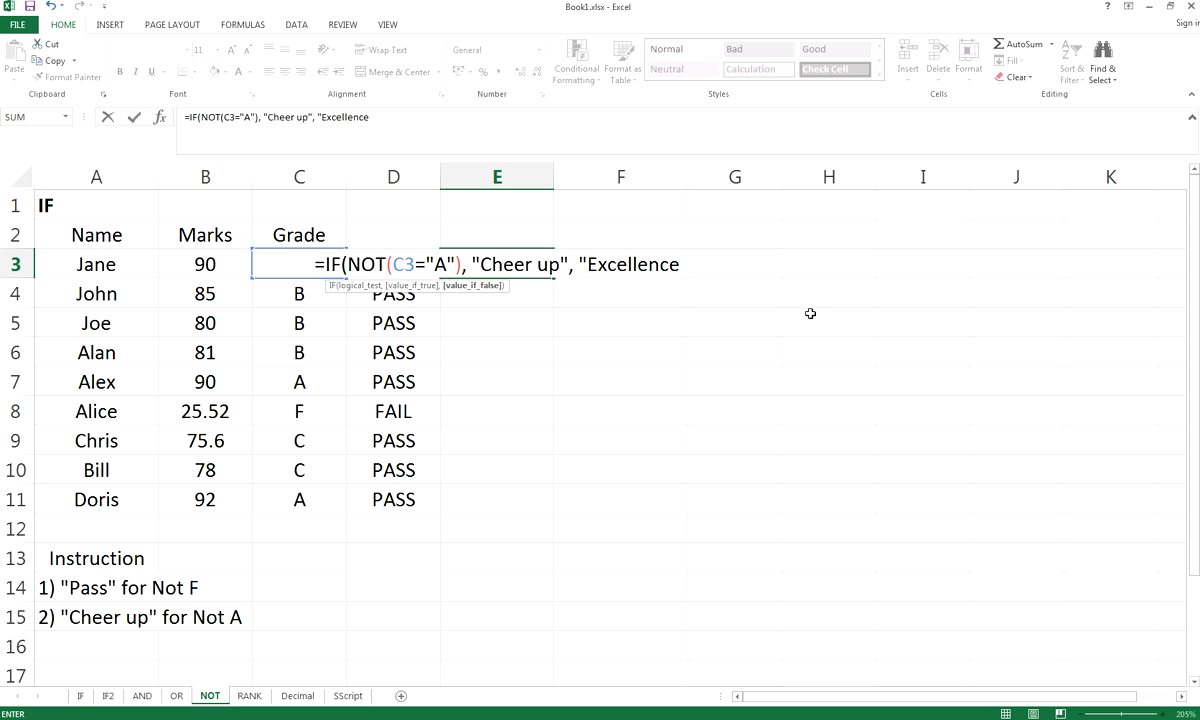
{"action": "key", "text": "BackSpace"}
{"action": "key", "text": "BackSpace"}
{"action": "type", "text": "t\""}
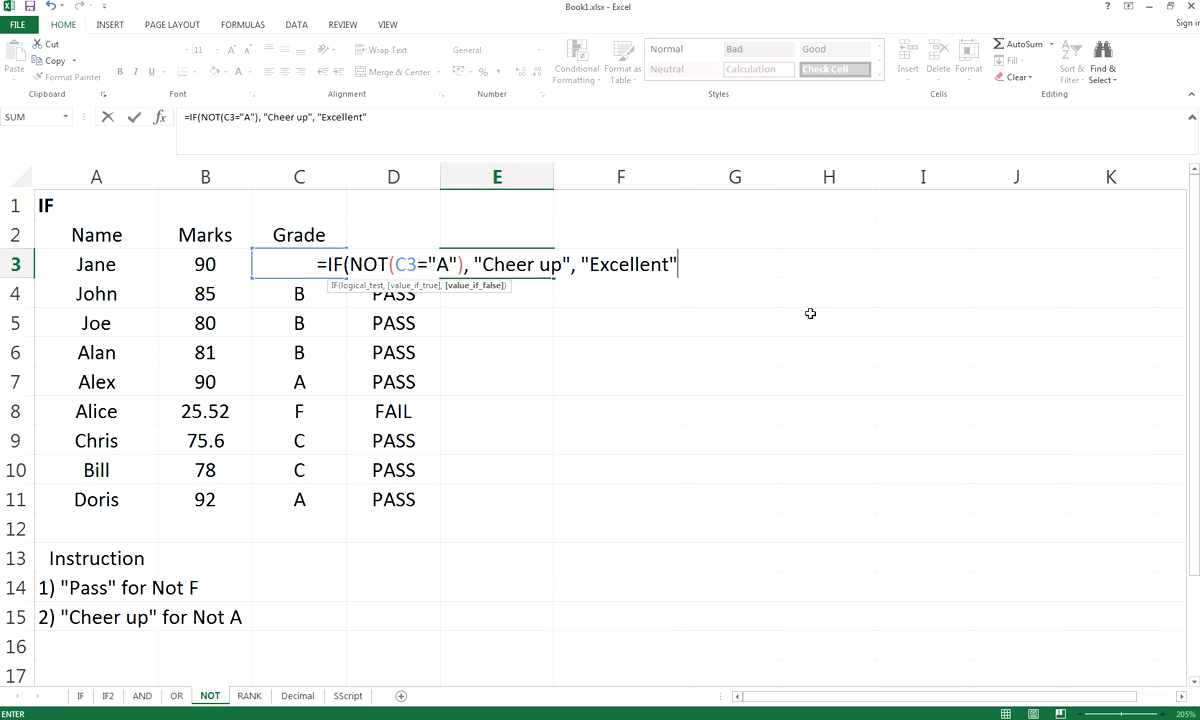
{"action": "type", "text": ")"}
{"action": "key", "text": "Return"}
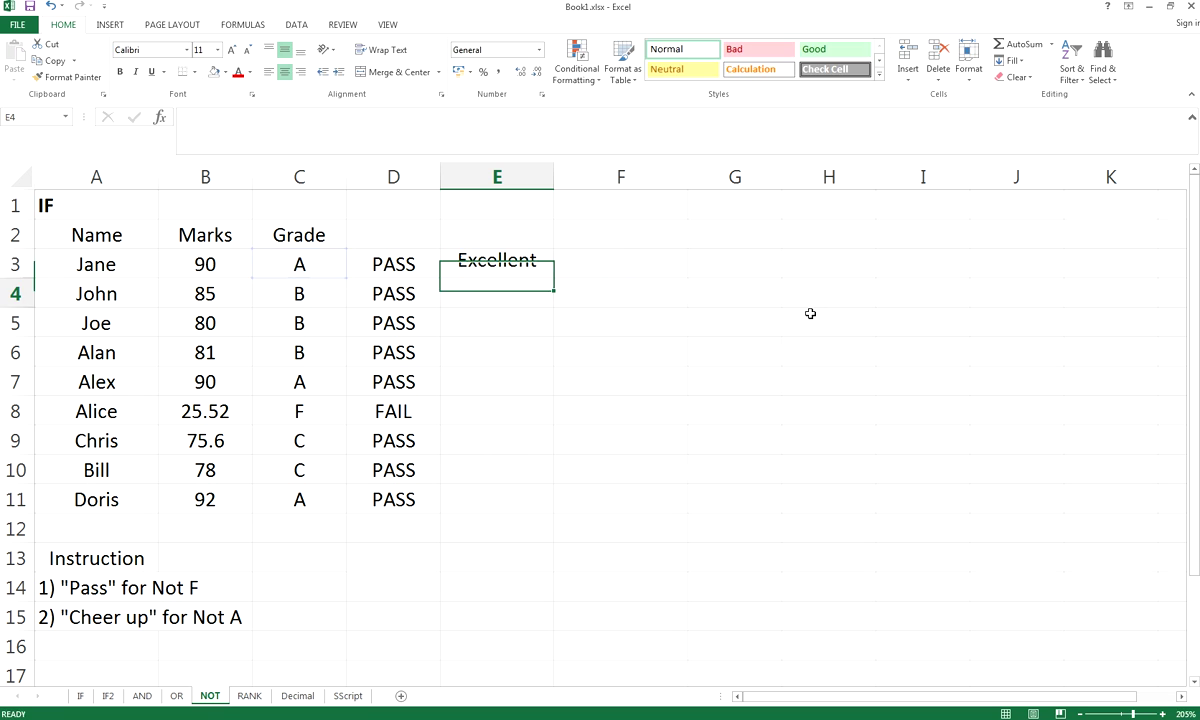
Step: Fill the E3 formula down column E through row 11
{"action": "left_click", "coordinate": [533, 263]}
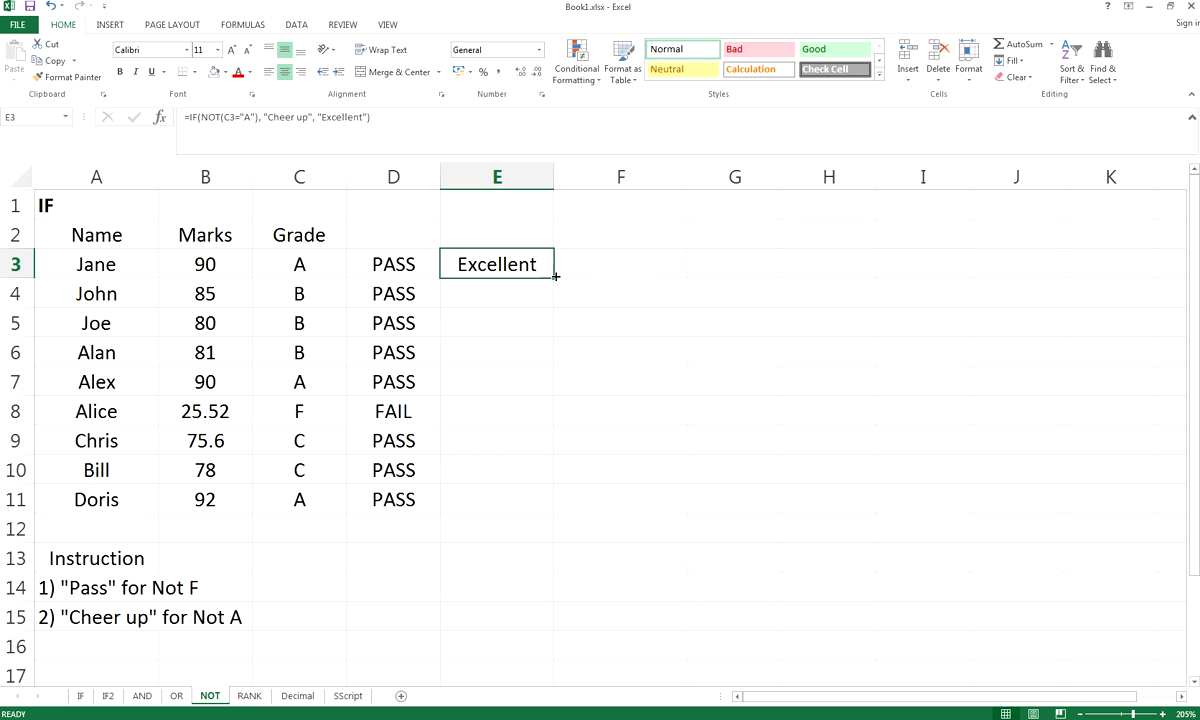
{"action": "left_click_drag", "start_coordinate": [553, 277], "coordinate": [525, 517]}
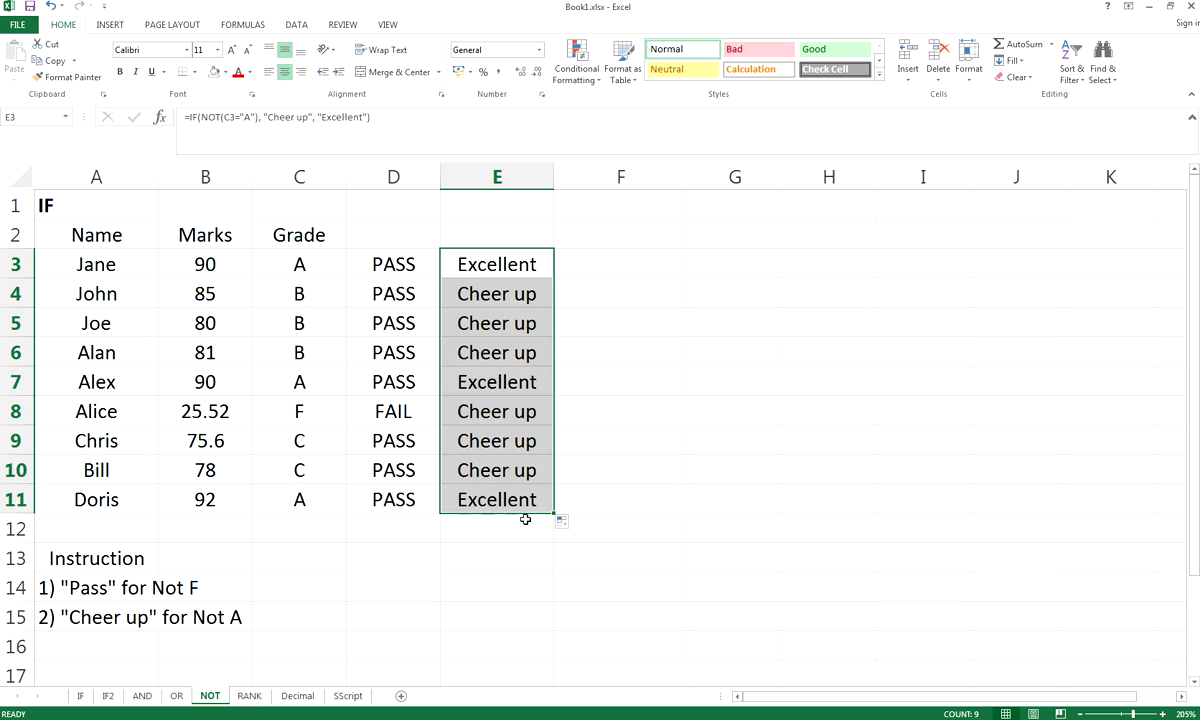
{"action": "left_click", "coordinate": [522, 498]}
{"action": "left_click", "coordinate": [495, 412]}
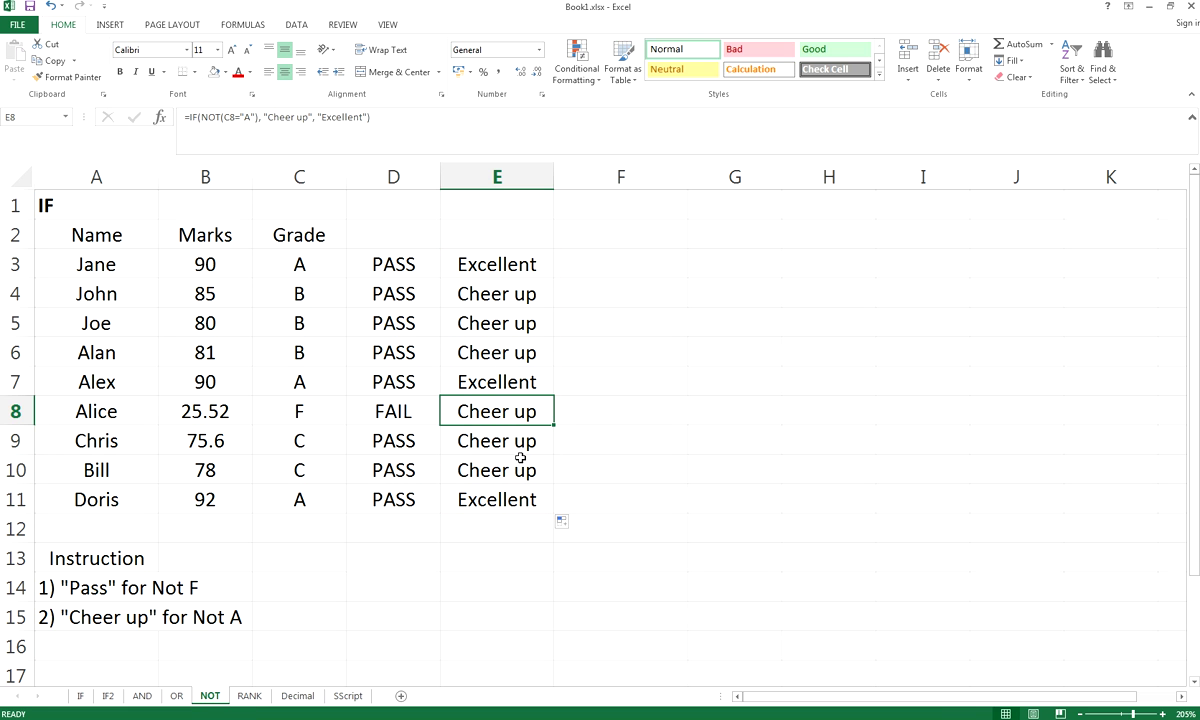
Step: Review the E3 formula's NOT(C3="A") logical test and its "Cheer up" and "Excellent" return values
{"action": "left_click", "coordinate": [530, 264]}
{"action": "left_click", "coordinate": [308, 117]}
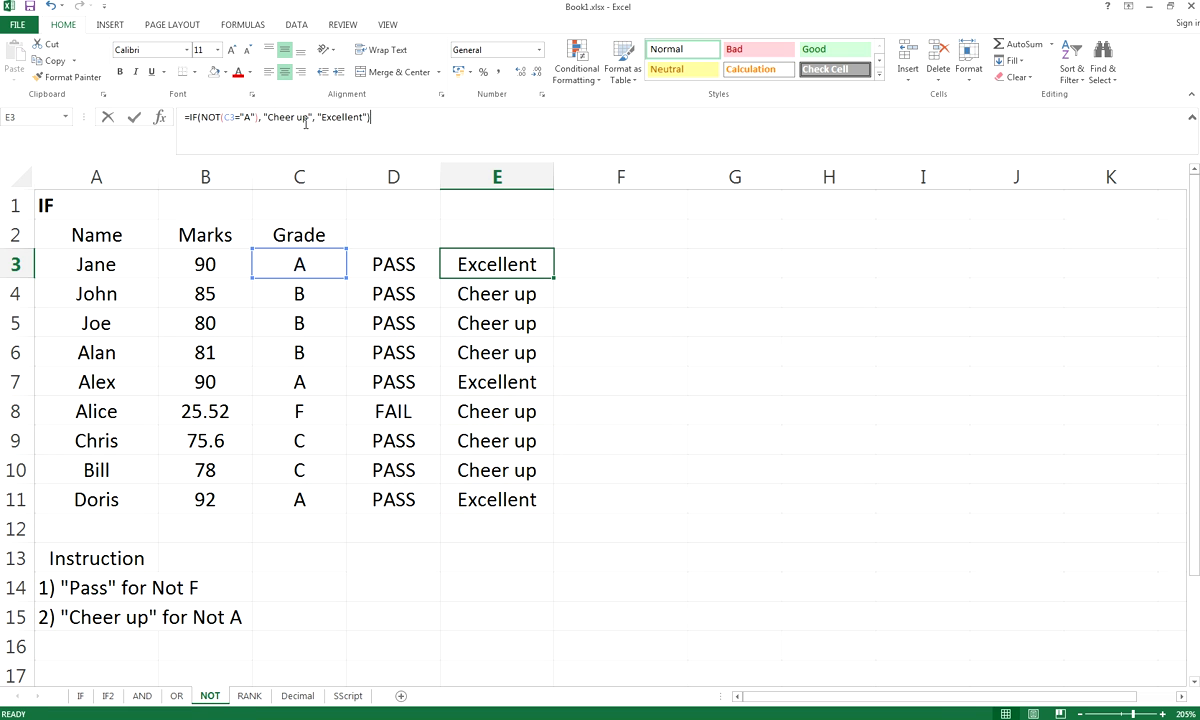
{"action": "double_click", "coordinate": [511, 272]}
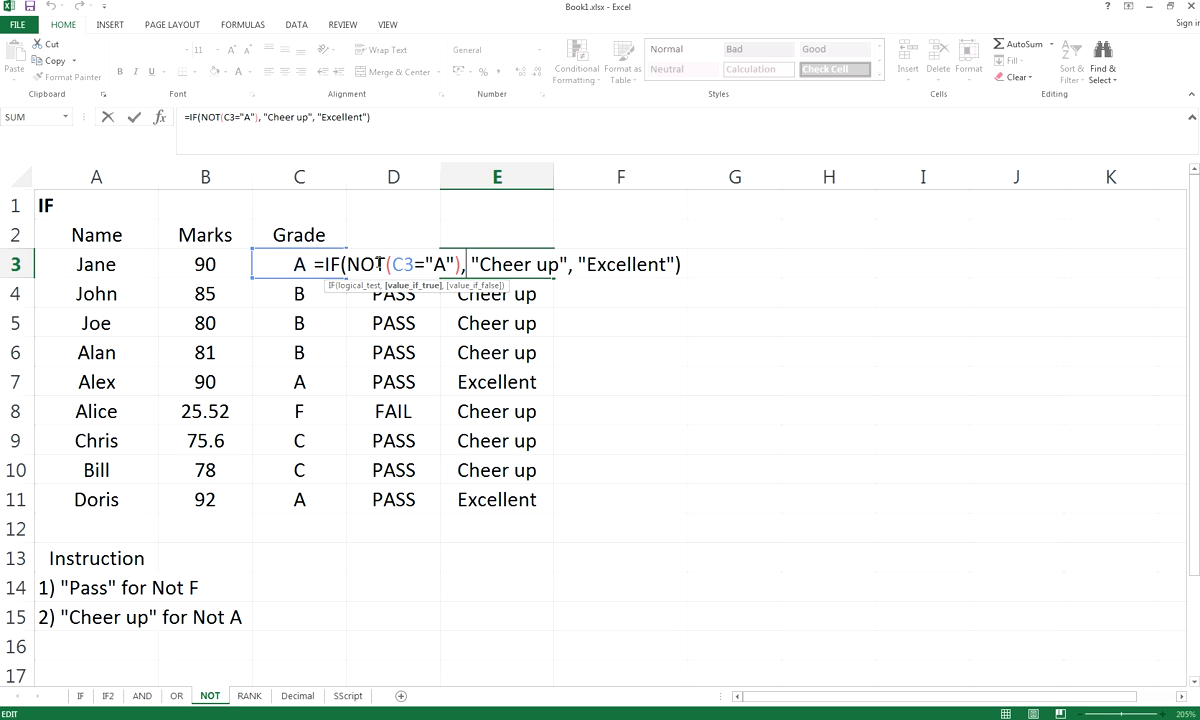
{"action": "left_click", "coordinate": [355, 264]}
{"action": "left_click_drag", "start_coordinate": [347, 264], "coordinate": [462, 268]}
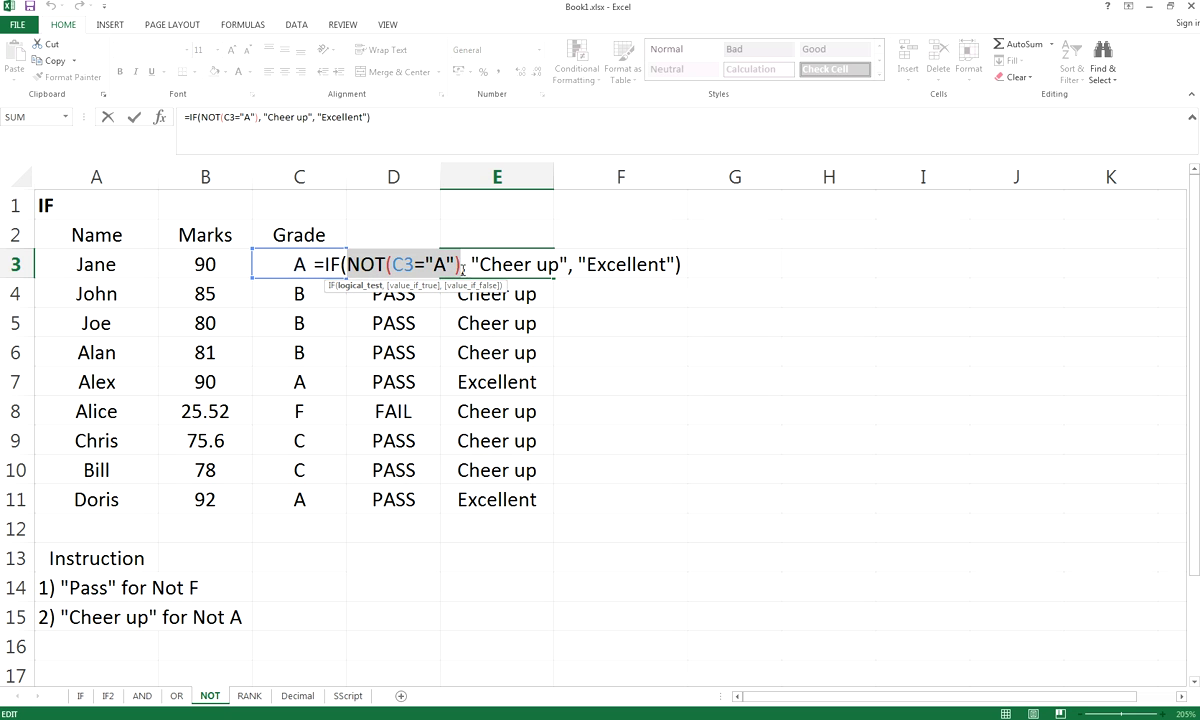
{"action": "left_click", "coordinate": [514, 264]}
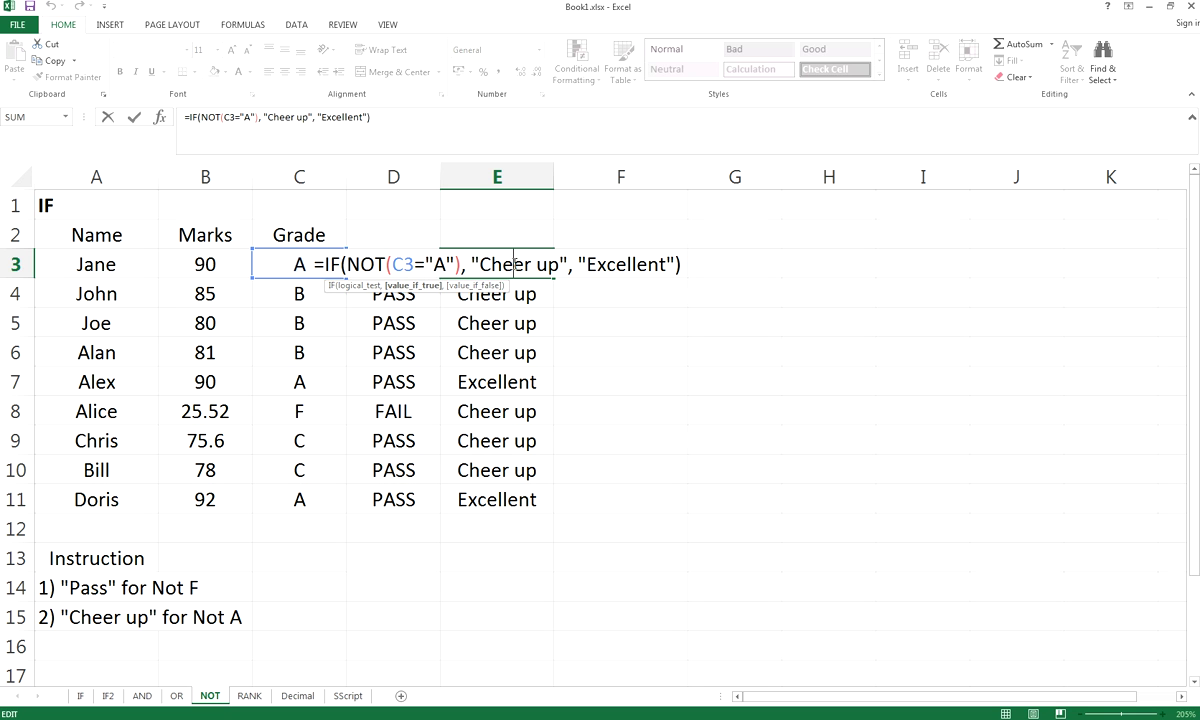
{"action": "left_click", "coordinate": [652, 265]}
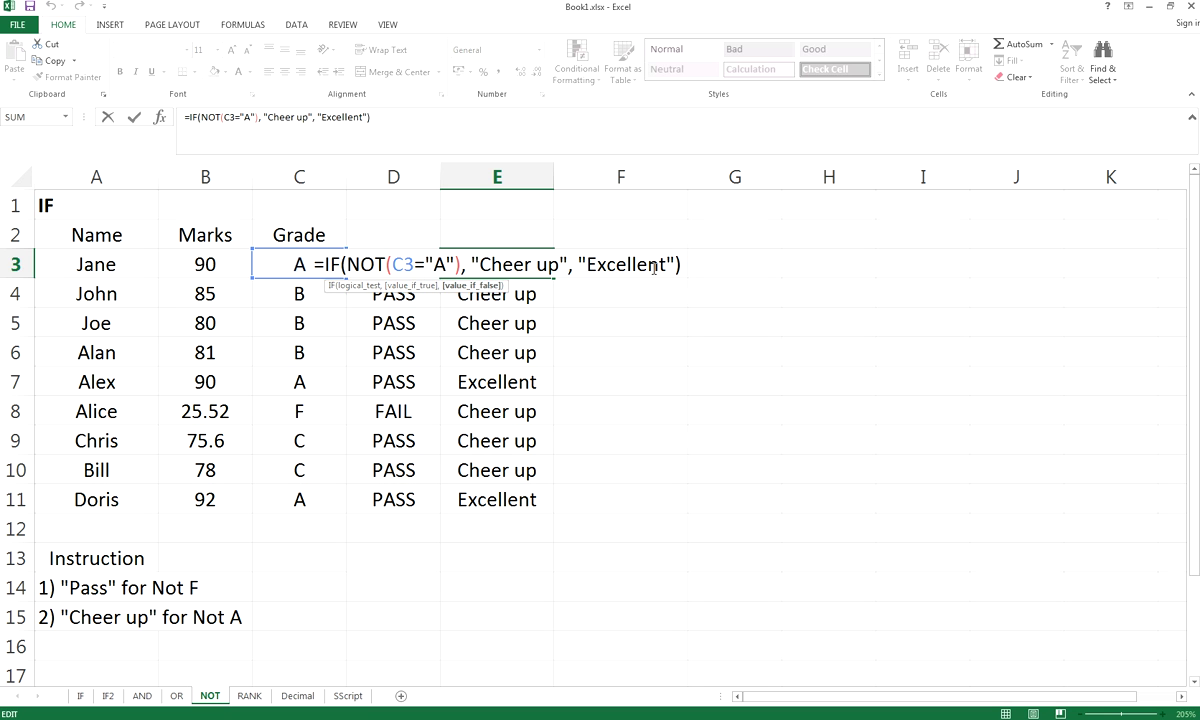